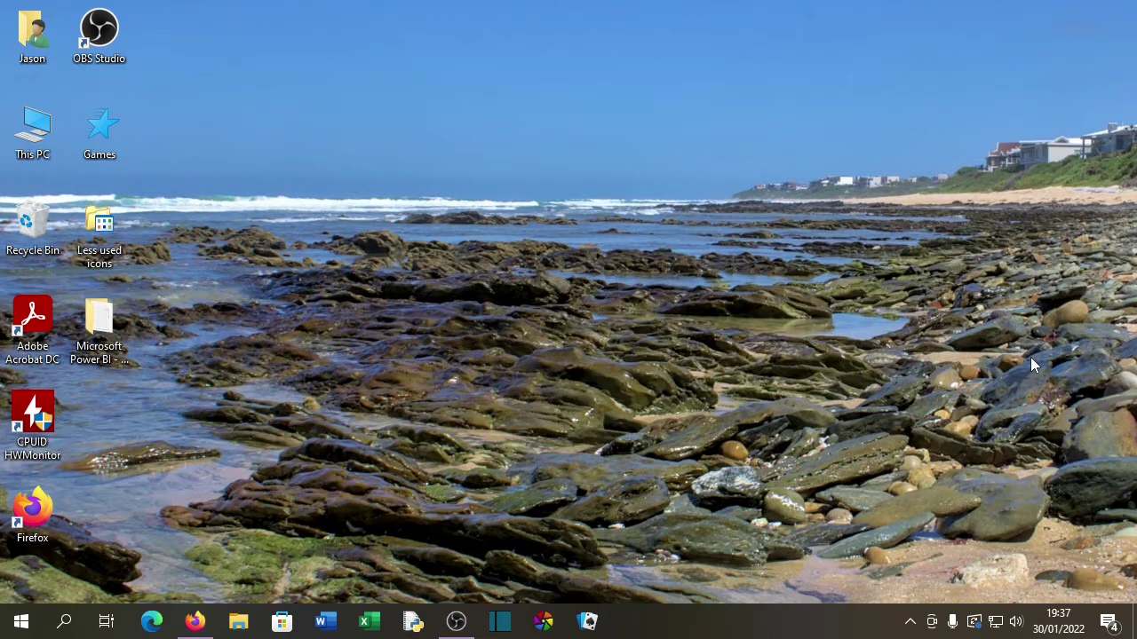
Step: Search the Microsoft Store for 'snipaste' and install the Snipaste app with Get
{"action": "left_click", "coordinate": [281, 622]}
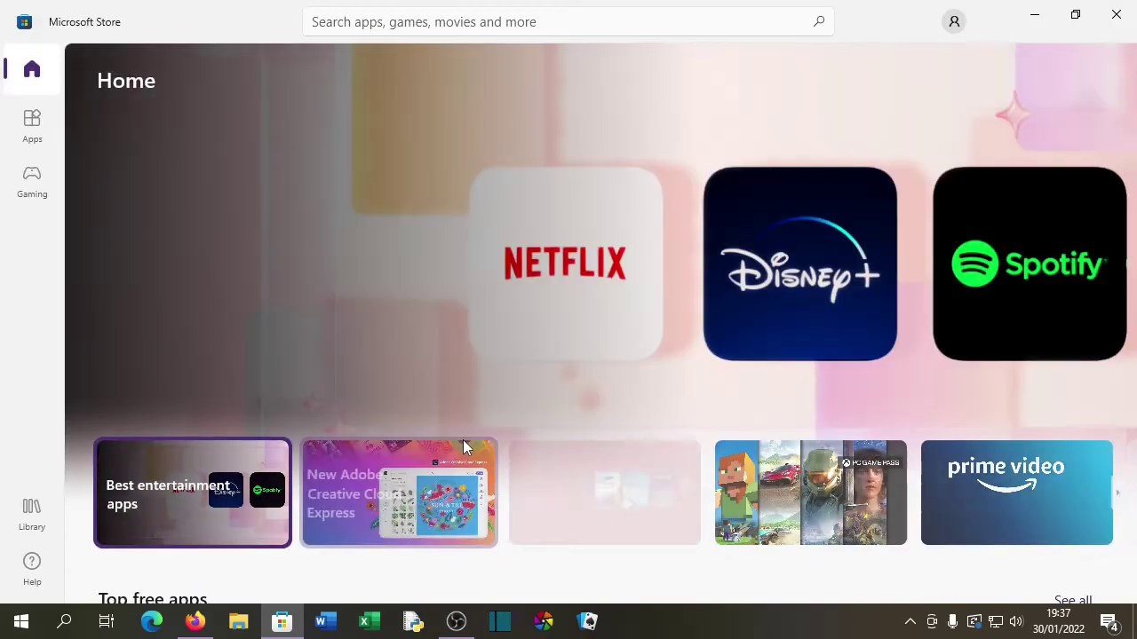
{"action": "left_click", "coordinate": [464, 19]}
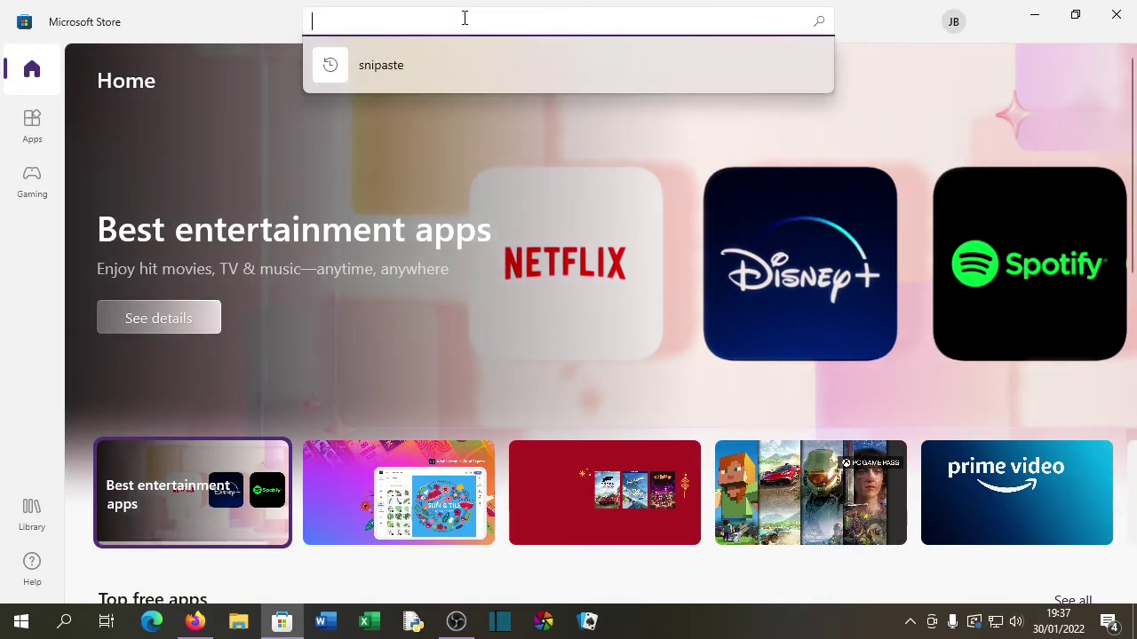
{"action": "type", "text": "sn"}
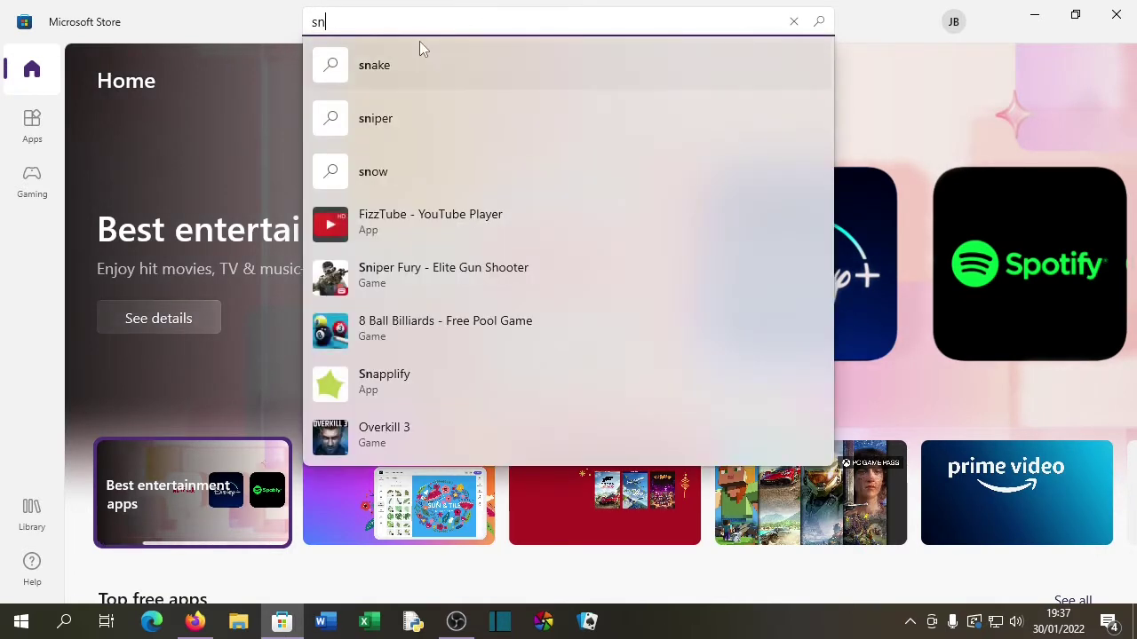
{"action": "type", "text": "ipaste"}
{"action": "left_click", "coordinate": [417, 116]}
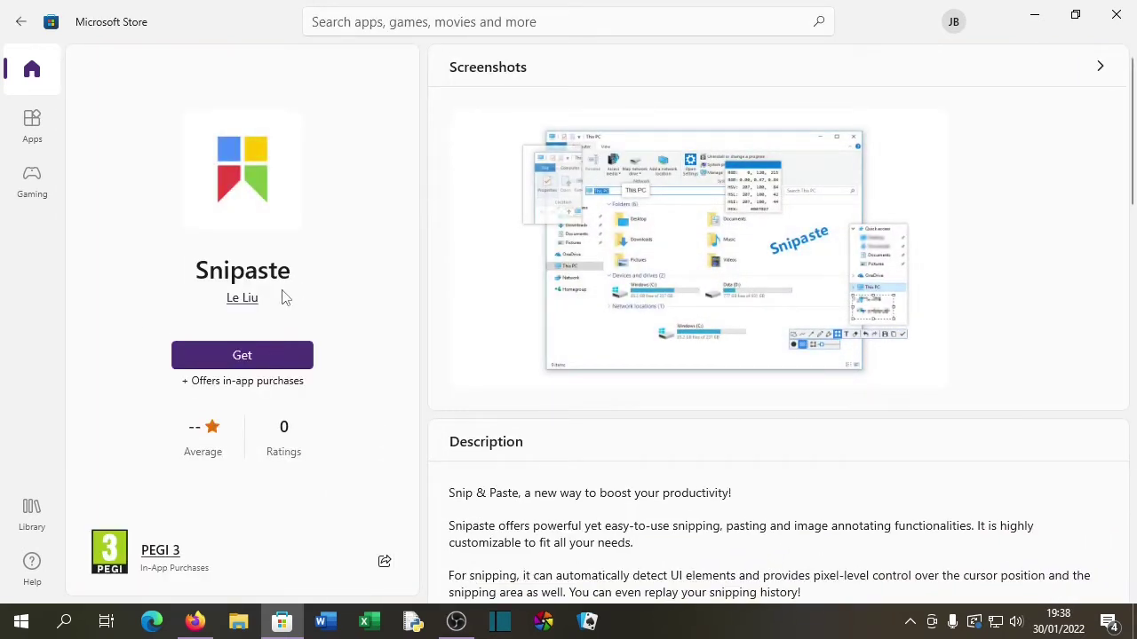
{"action": "left_click", "coordinate": [258, 366]}
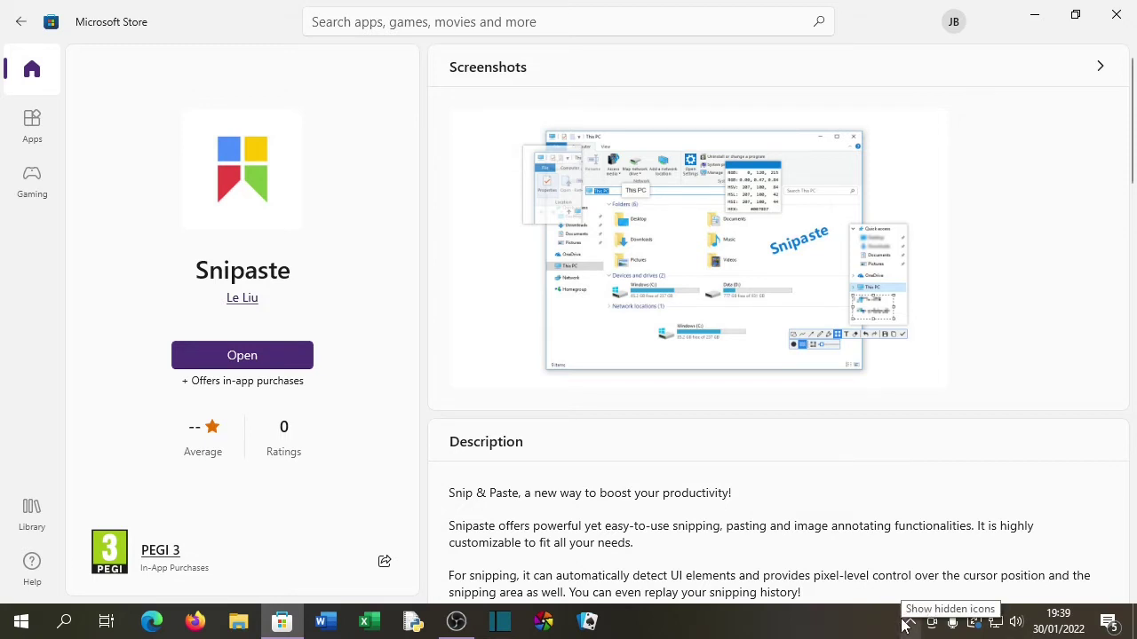
Step: Switch Snipaste On under 'Select which icons appear on the taskbar' in Taskbar settings, then close Settings
{"action": "left_click", "coordinate": [910, 623]}
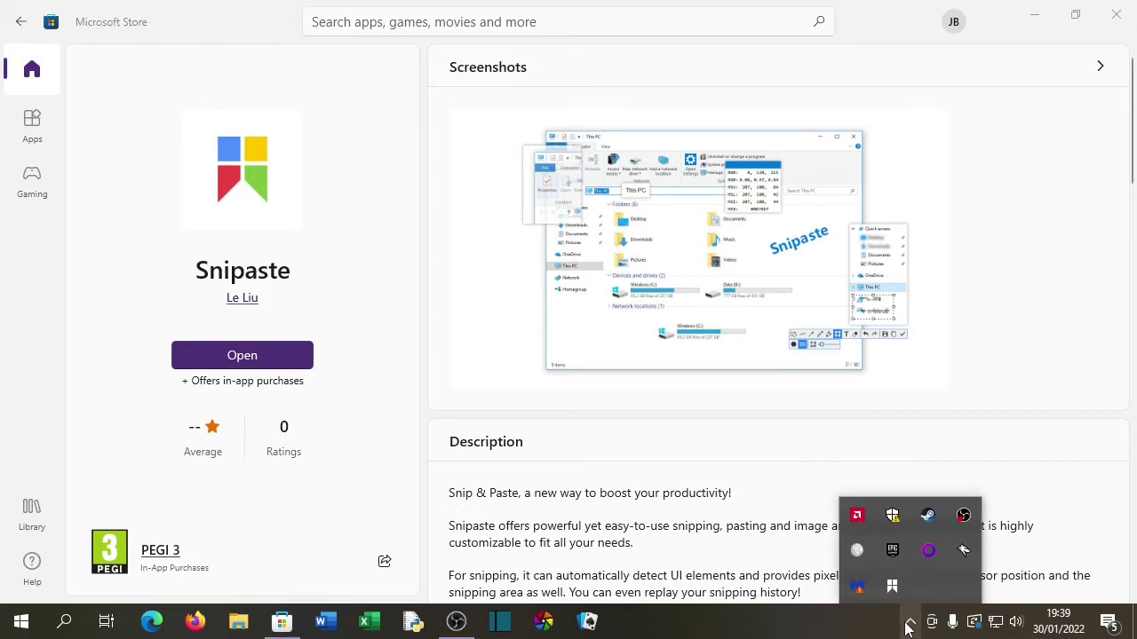
{"action": "right_click", "coordinate": [907, 629]}
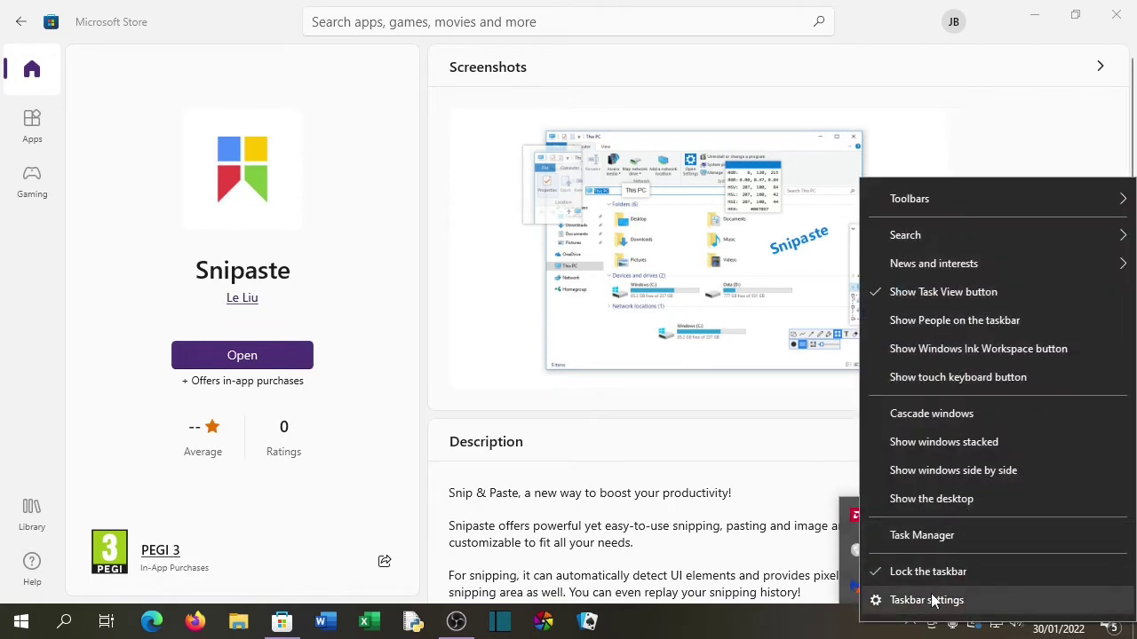
{"action": "left_click", "coordinate": [928, 600]}
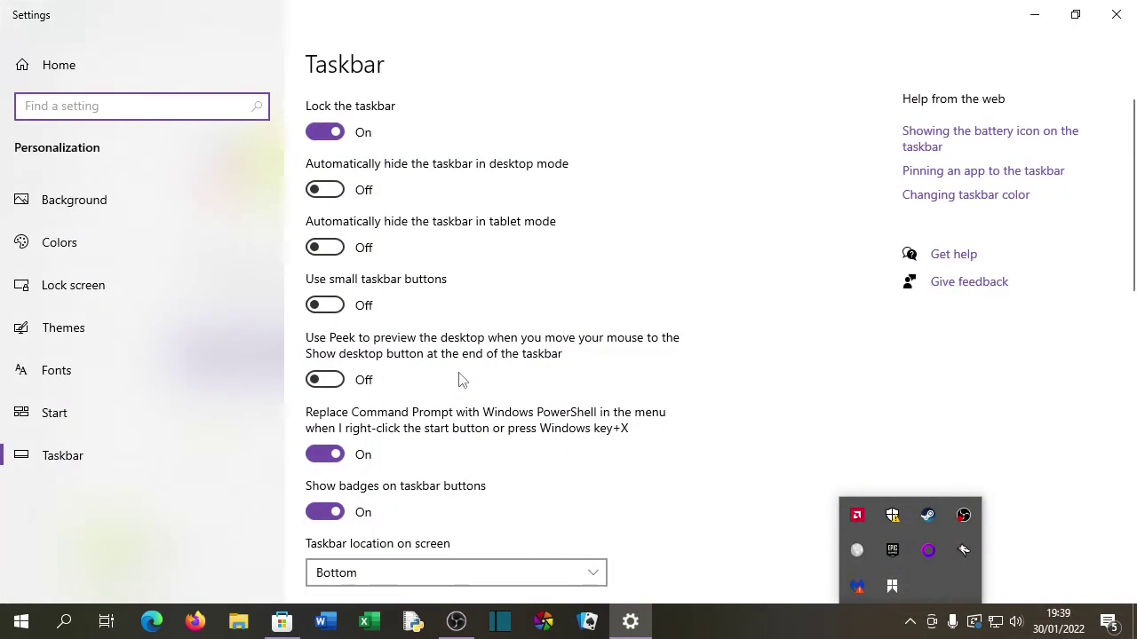
{"action": "scroll", "coordinate": [462, 376], "scroll_direction": "down", "scroll_amount": 10}
{"action": "scroll", "coordinate": [467, 374], "scroll_direction": "up", "scroll_amount": 3}
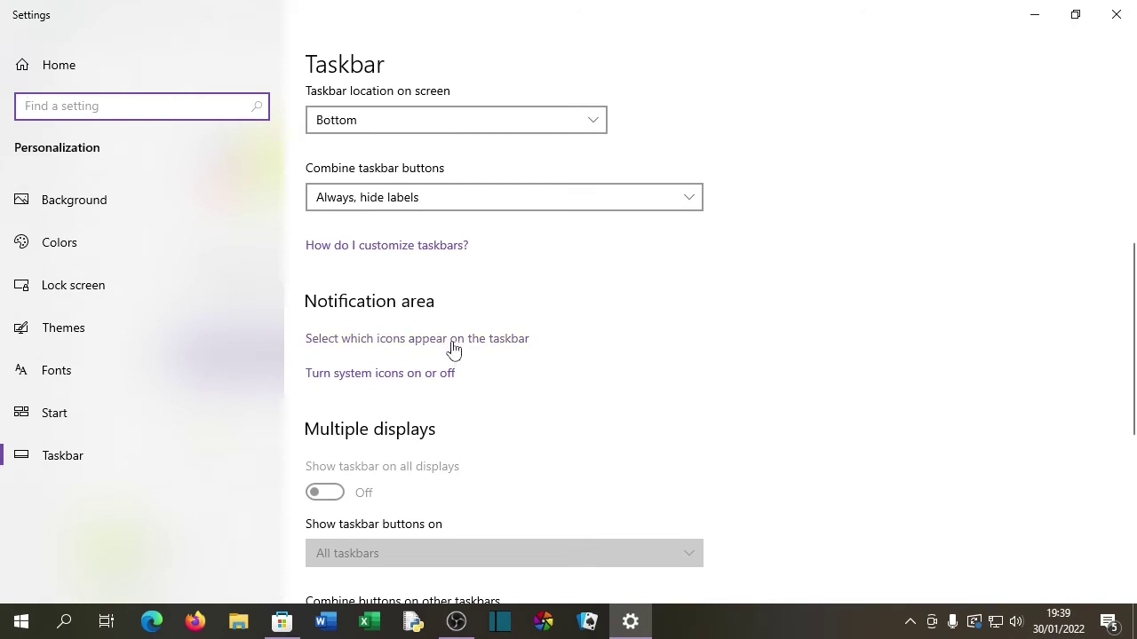
{"action": "left_click", "coordinate": [453, 343]}
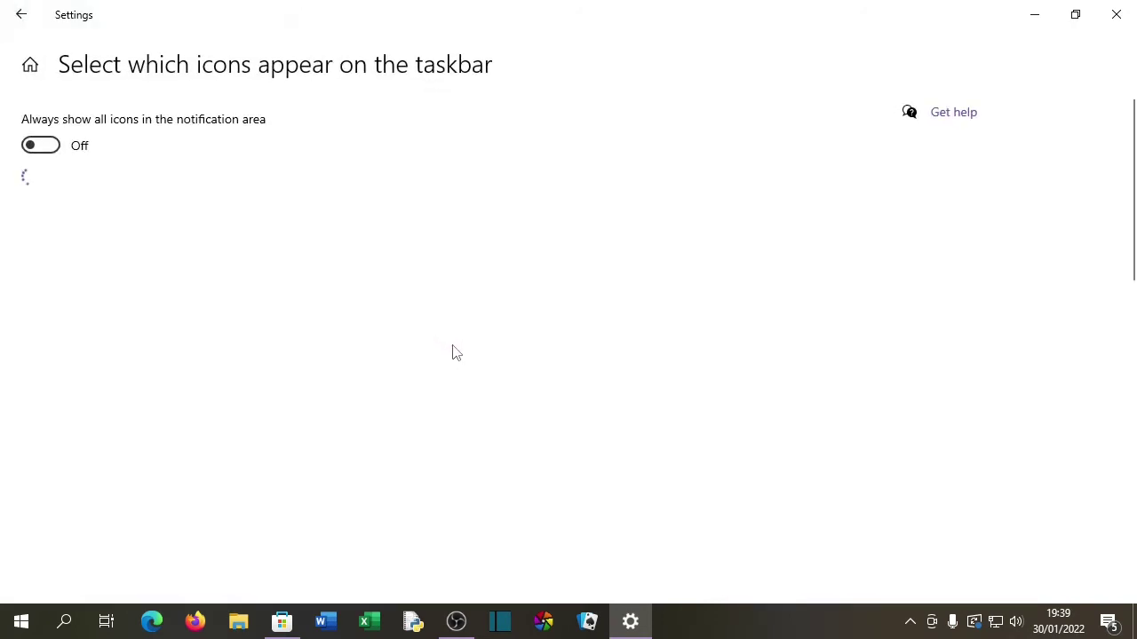
{"action": "scroll", "coordinate": [370, 375], "scroll_direction": "down", "scroll_amount": 5}
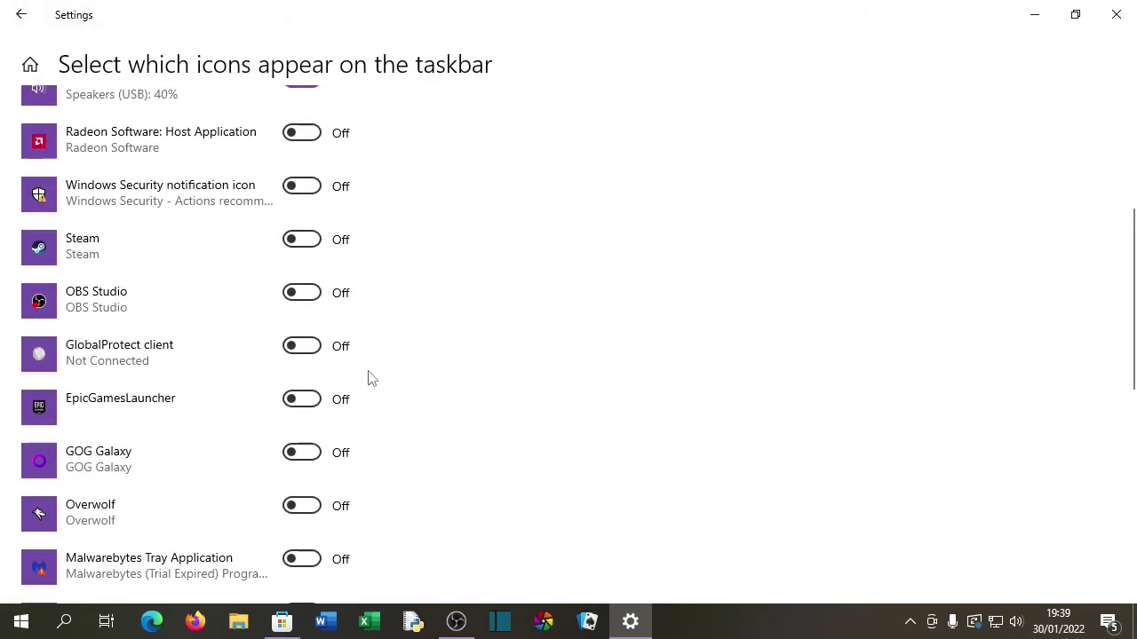
{"action": "scroll", "coordinate": [359, 375], "scroll_direction": "down", "scroll_amount": 2}
{"action": "left_click", "coordinate": [333, 309]}
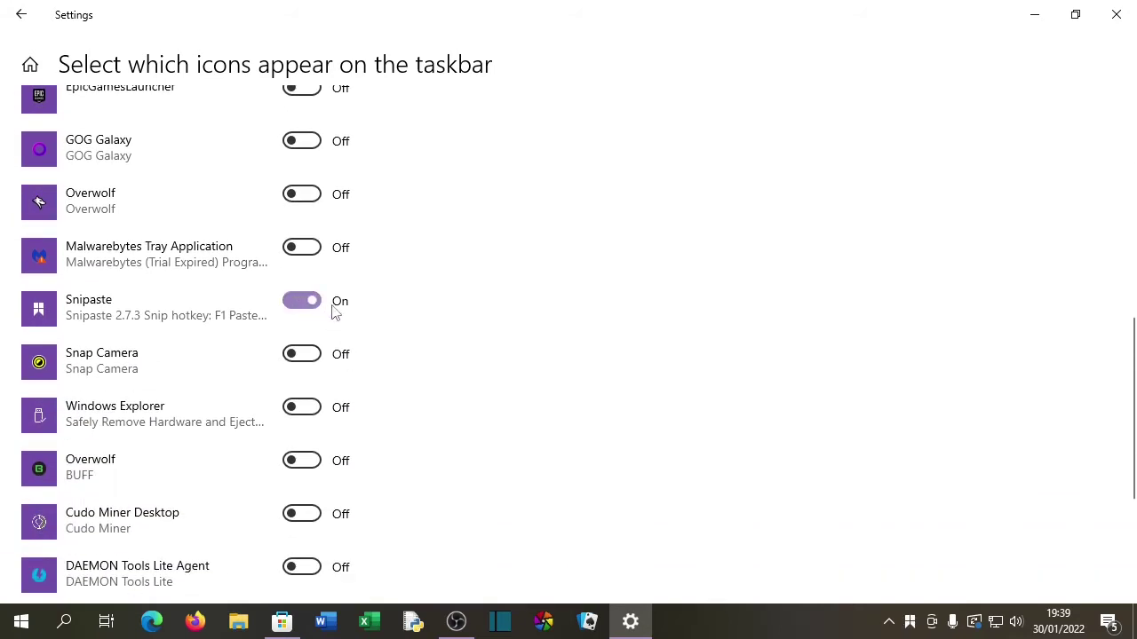
{"action": "left_click", "coordinate": [1117, 13]}
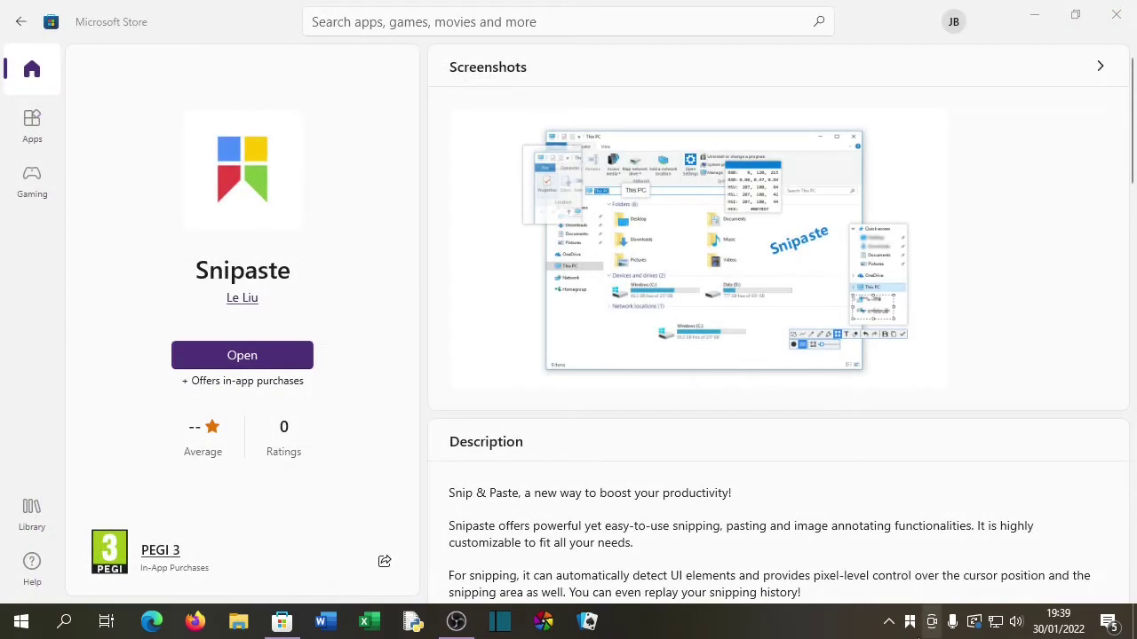
Step: Open Snipaste Preferences from the tray icon and look through its tabs, ending on Control hotkeys
{"action": "right_click", "coordinate": [911, 623]}
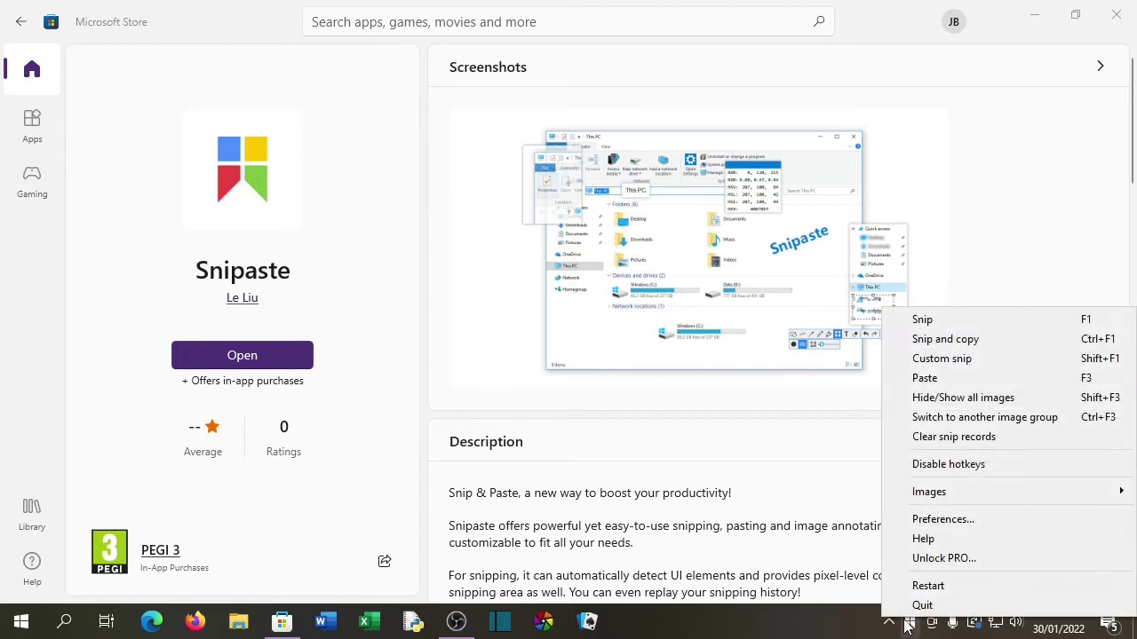
{"action": "left_click", "coordinate": [952, 519]}
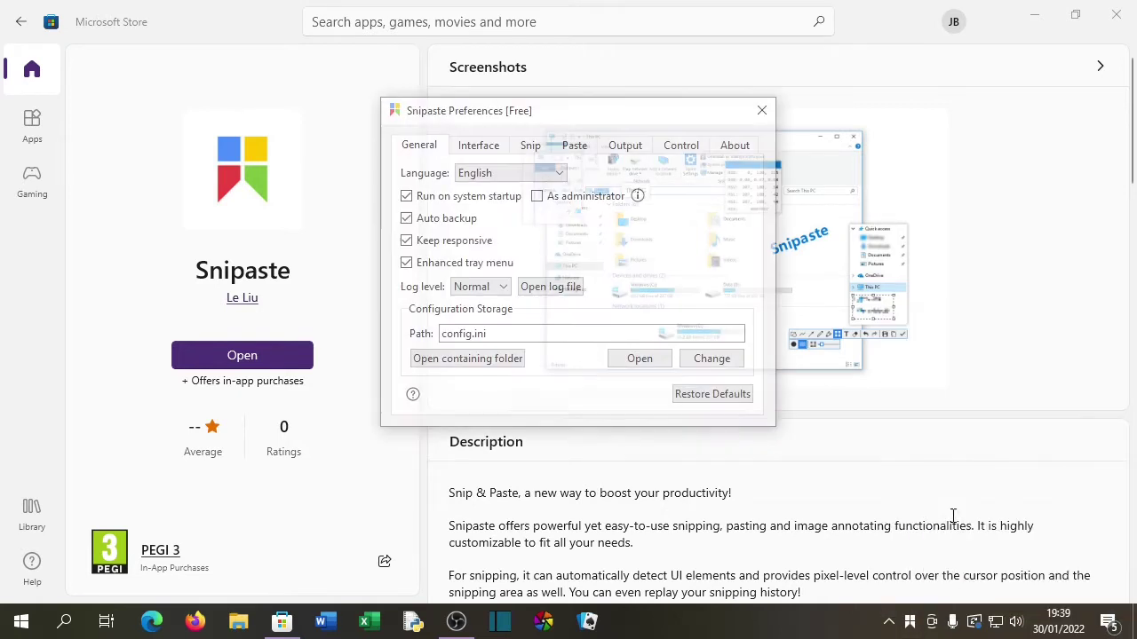
{"action": "left_click", "coordinate": [478, 144]}
{"action": "left_click", "coordinate": [530, 144]}
{"action": "left_click", "coordinate": [574, 145]}
{"action": "left_click", "coordinate": [626, 144]}
{"action": "left_click", "coordinate": [673, 151]}
{"action": "left_click", "coordinate": [730, 147]}
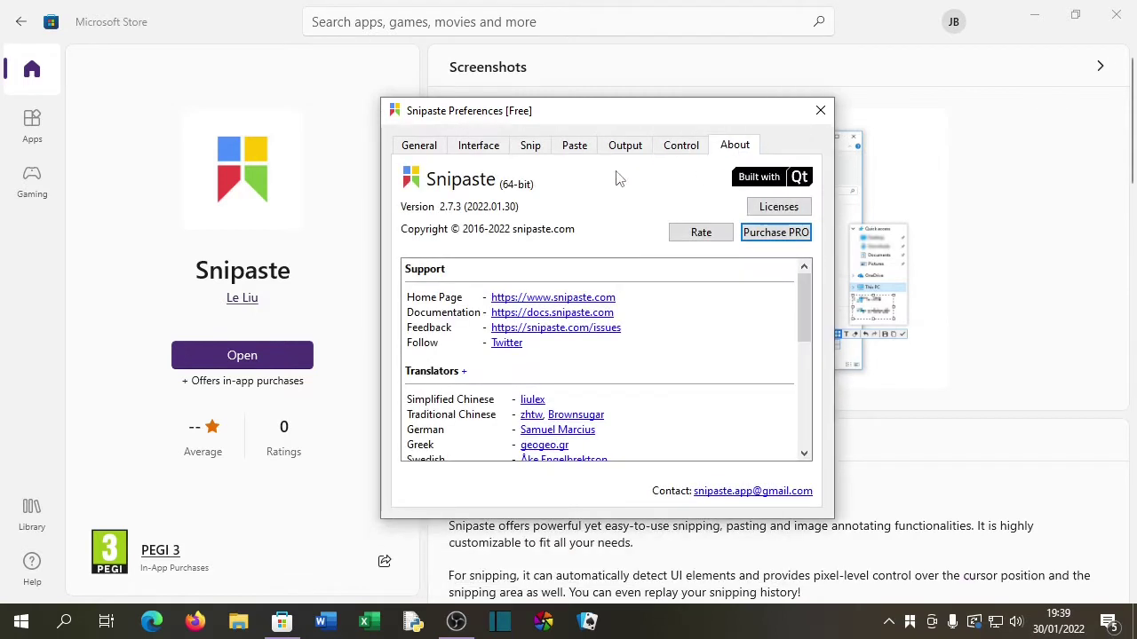
{"action": "left_click", "coordinate": [681, 147]}
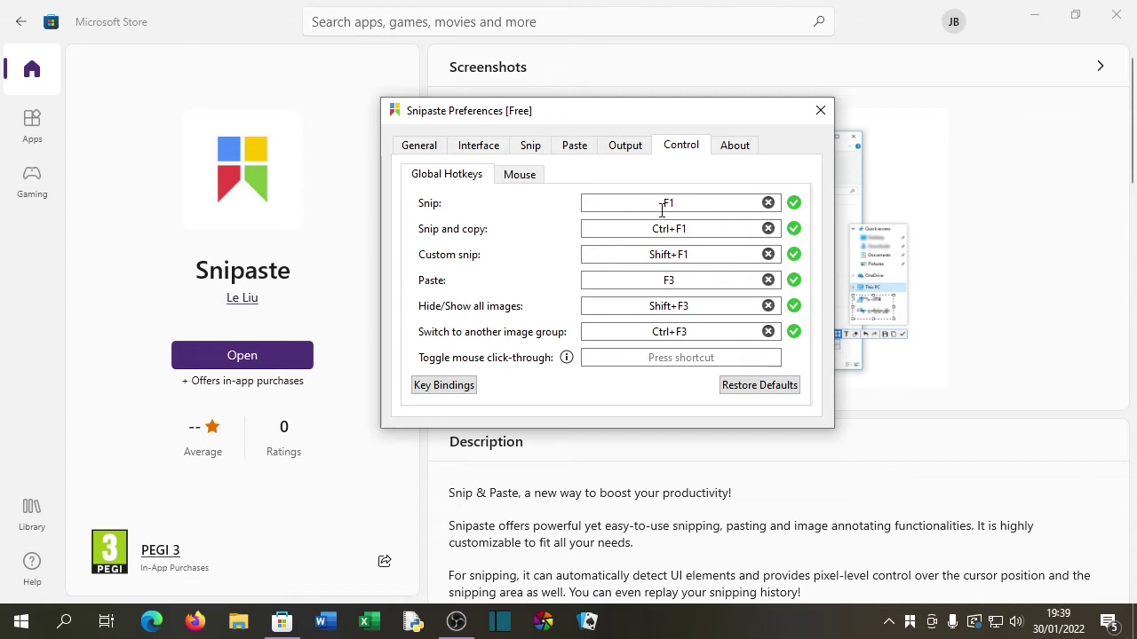
Step: Set the Interface tray icon to the coloured Snipaste logo and close Preferences
{"action": "left_click", "coordinate": [624, 147]}
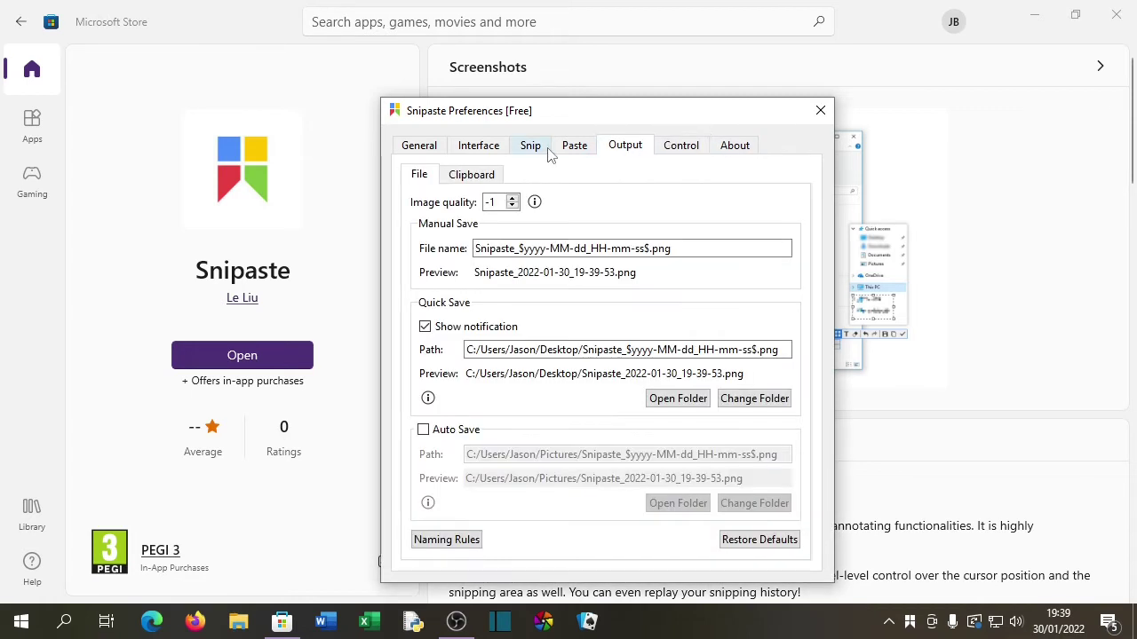
{"action": "left_click", "coordinate": [417, 147]}
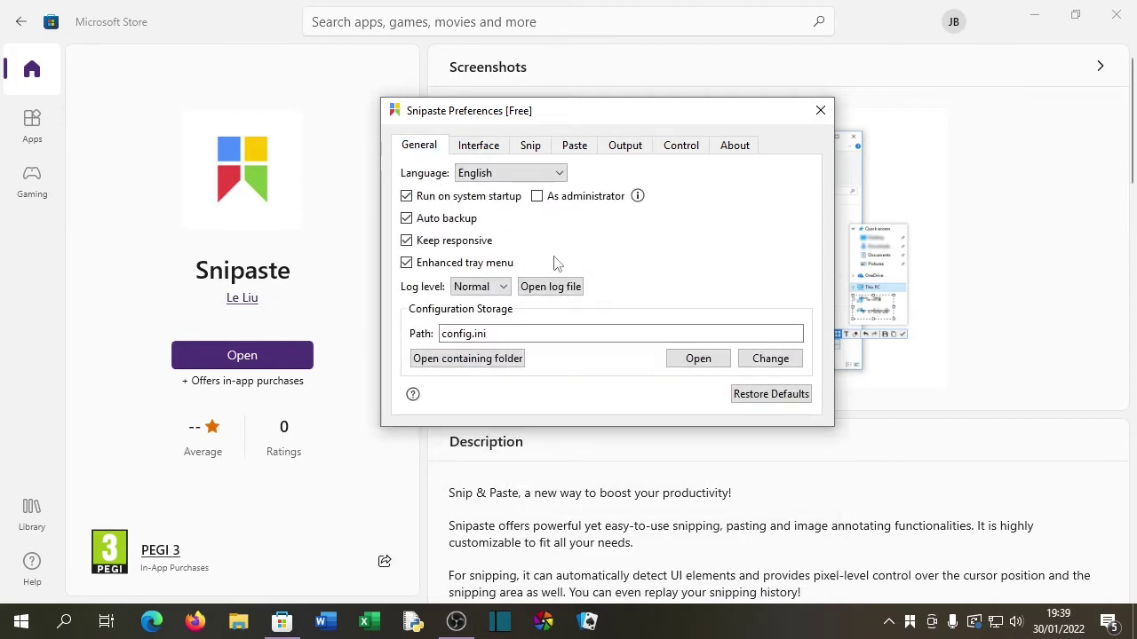
{"action": "left_click", "coordinate": [466, 145]}
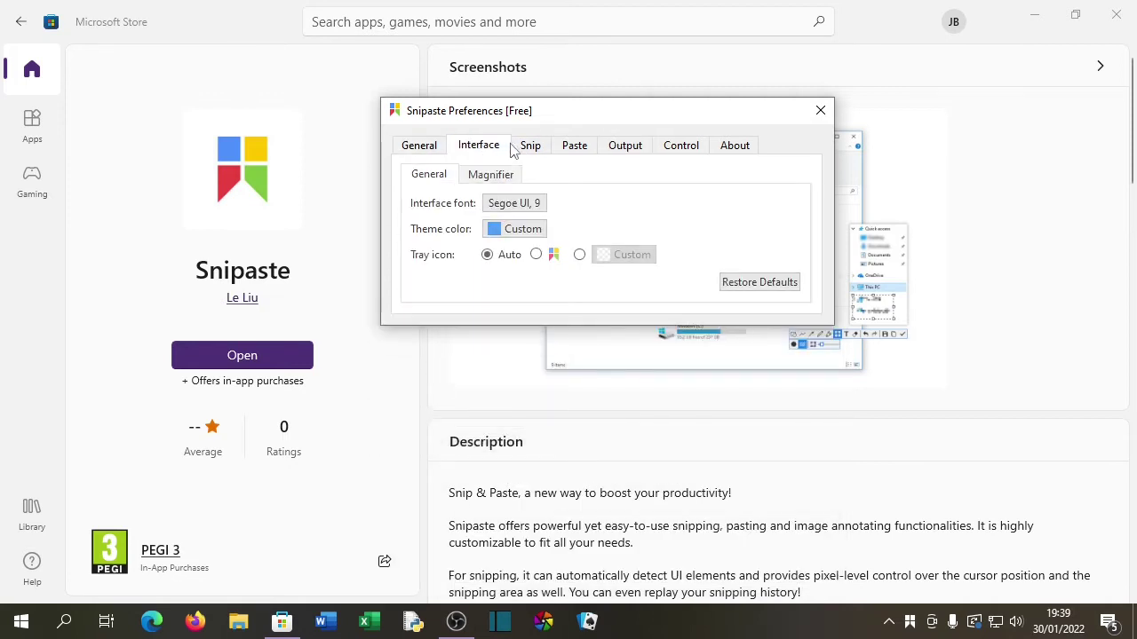
{"action": "left_click", "coordinate": [538, 257]}
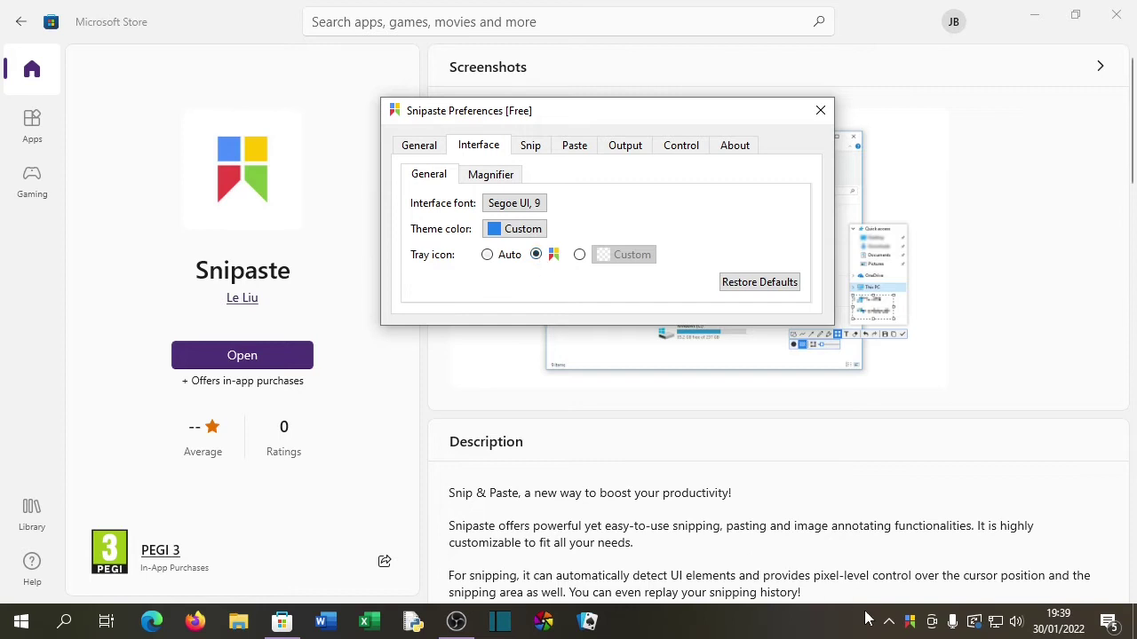
{"action": "left_click", "coordinate": [819, 112]}
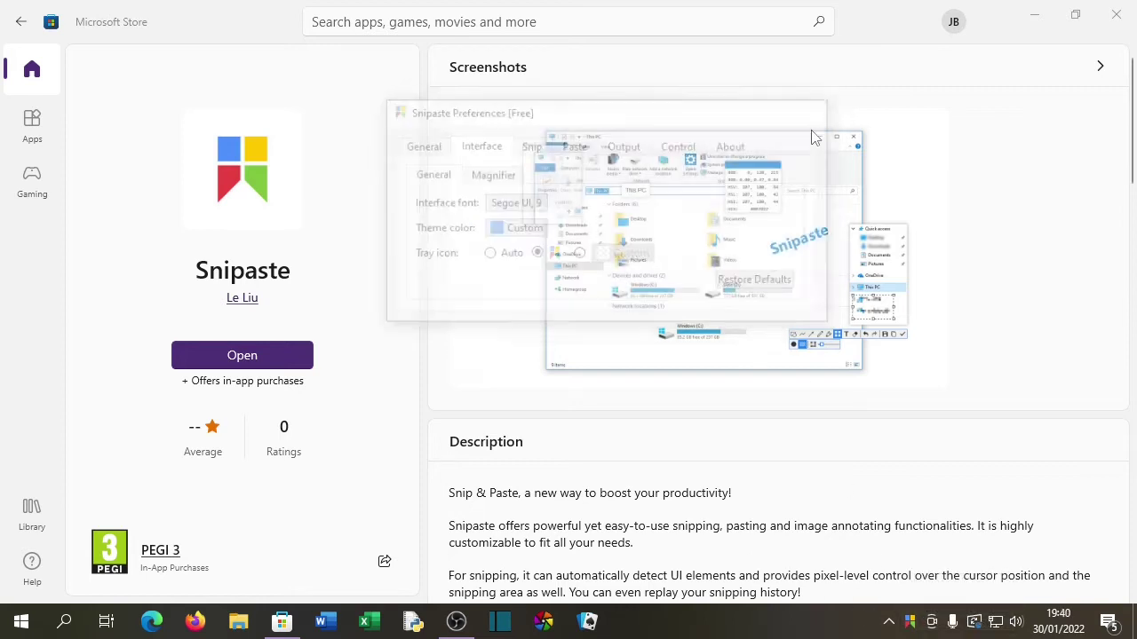
Step: Minimize the Store, return to Firefox's Kraken Bitcoin chart, and start a Snipaste capture with F1
{"action": "left_click", "coordinate": [1035, 21]}
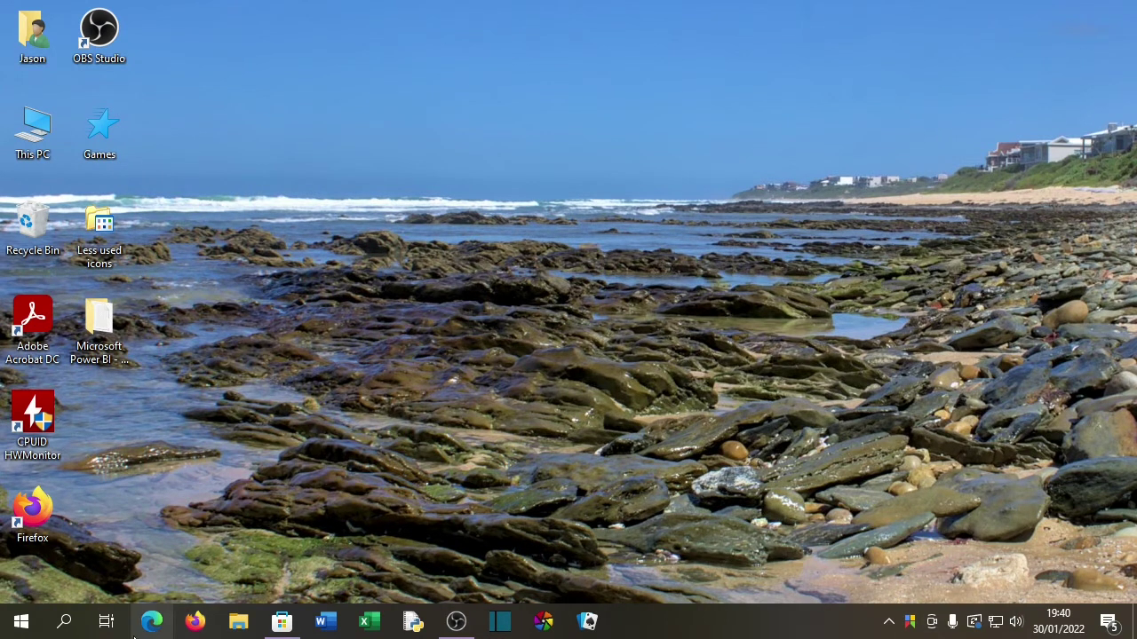
{"action": "key", "text": "alt+Tab"}
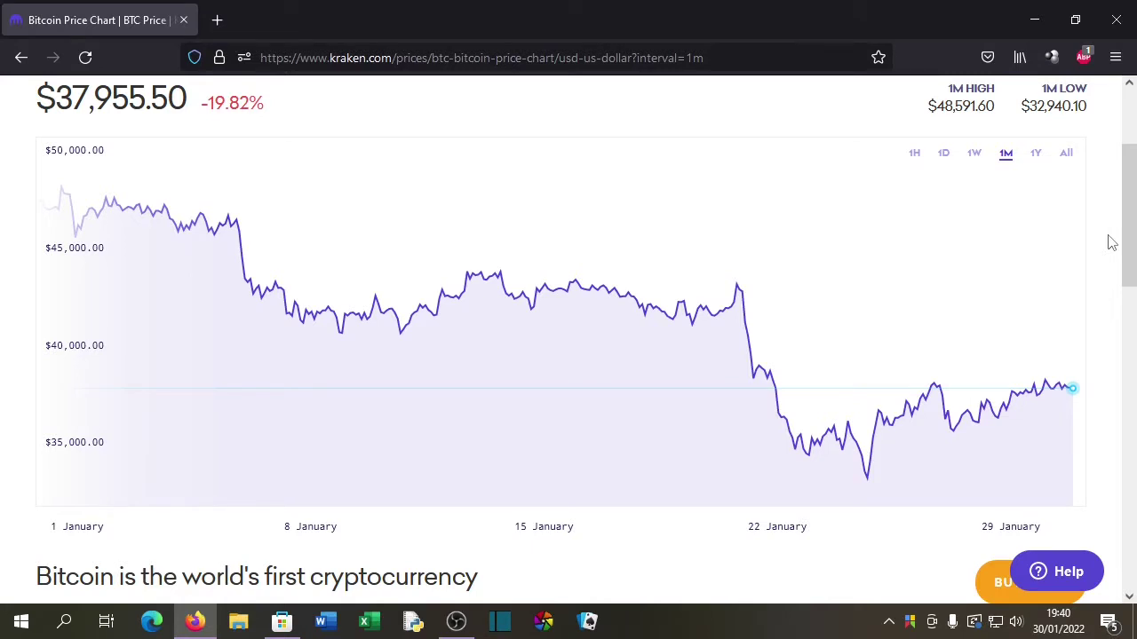
{"action": "key", "text": "F1"}
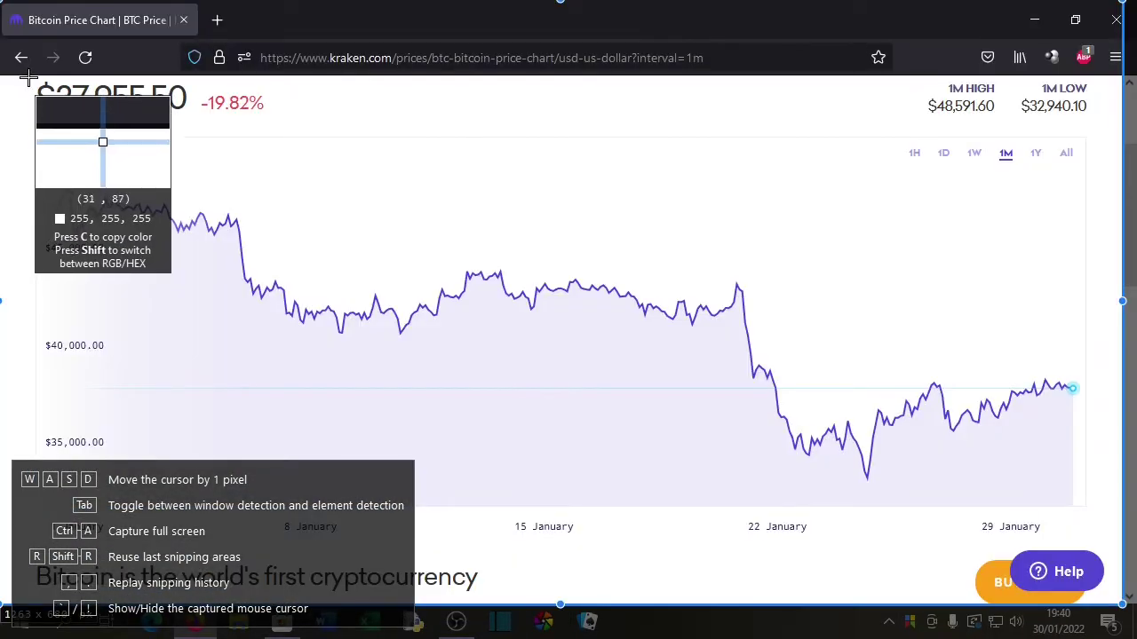
Step: Pin a 1210 × 532 px snip of the Bitcoin chart, nudge it, then destroy the pinned image
{"action": "mouse_move", "coordinate": [29, 77]}
{"action": "left_mouse_down"}
{"action": "mouse_move", "coordinate": [179, 126]}
{"action": "mouse_move", "coordinate": [1044, 521]}
{"action": "mouse_move", "coordinate": [1109, 540]}
{"action": "mouse_move", "coordinate": [1113, 553]}
{"action": "mouse_move", "coordinate": [1102, 548]}
{"action": "left_mouse_up"}
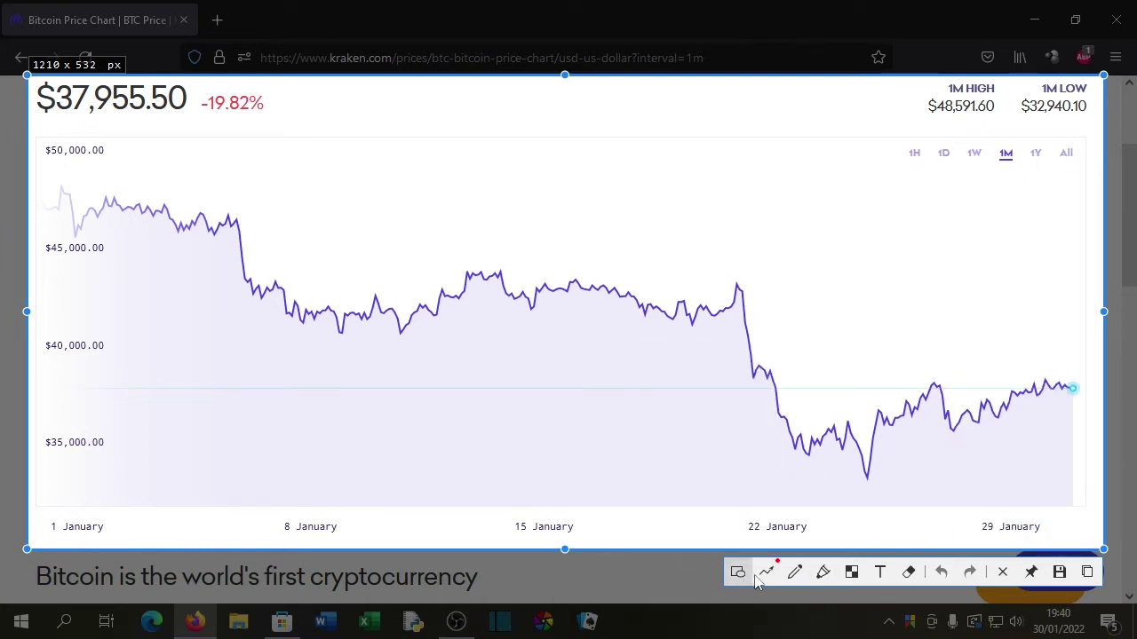
{"action": "left_click", "coordinate": [1031, 575]}
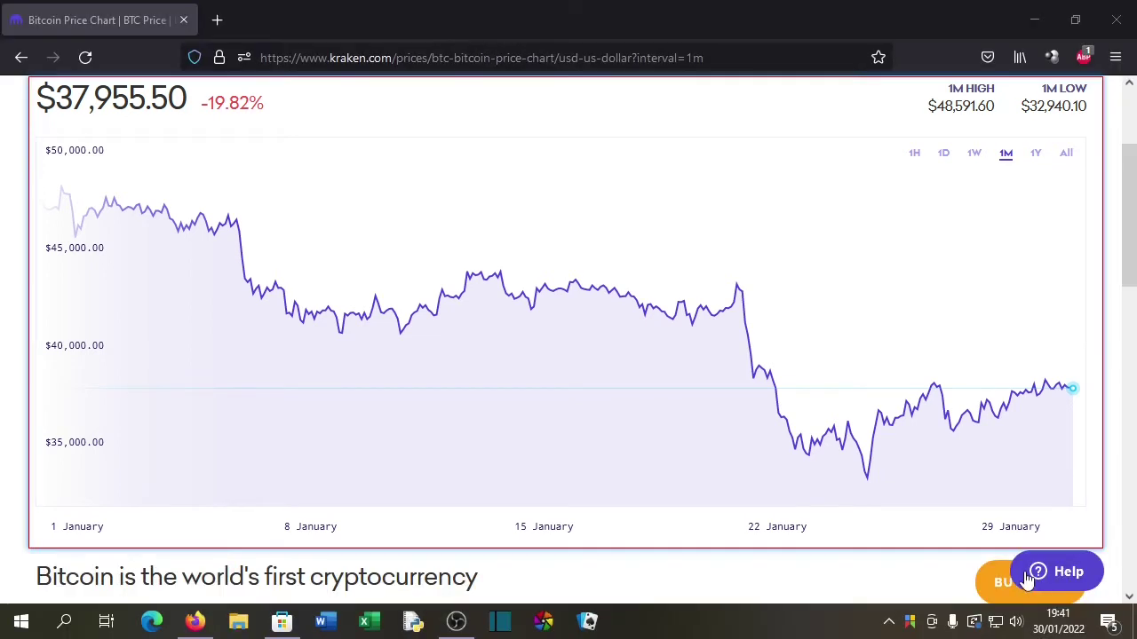
{"action": "mouse_move", "coordinate": [370, 245]}
{"action": "left_mouse_down"}
{"action": "mouse_move", "coordinate": [502, 291]}
{"action": "mouse_move", "coordinate": [376, 228]}
{"action": "mouse_move", "coordinate": [396, 264]}
{"action": "mouse_move", "coordinate": [371, 236]}
{"action": "left_mouse_up"}
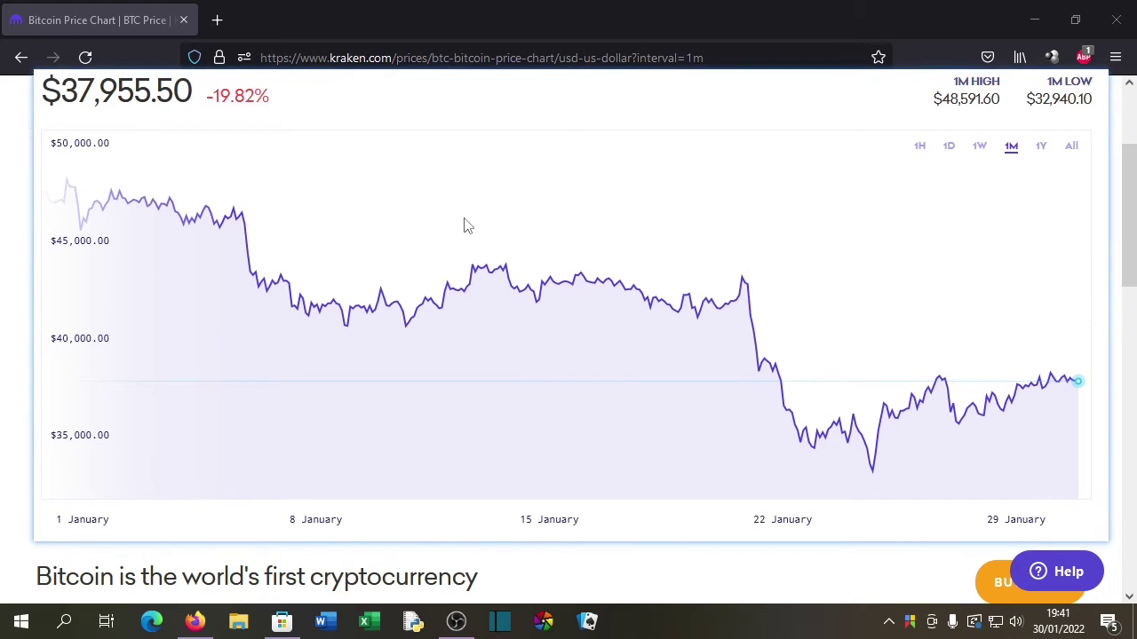
{"action": "right_click", "coordinate": [625, 305]}
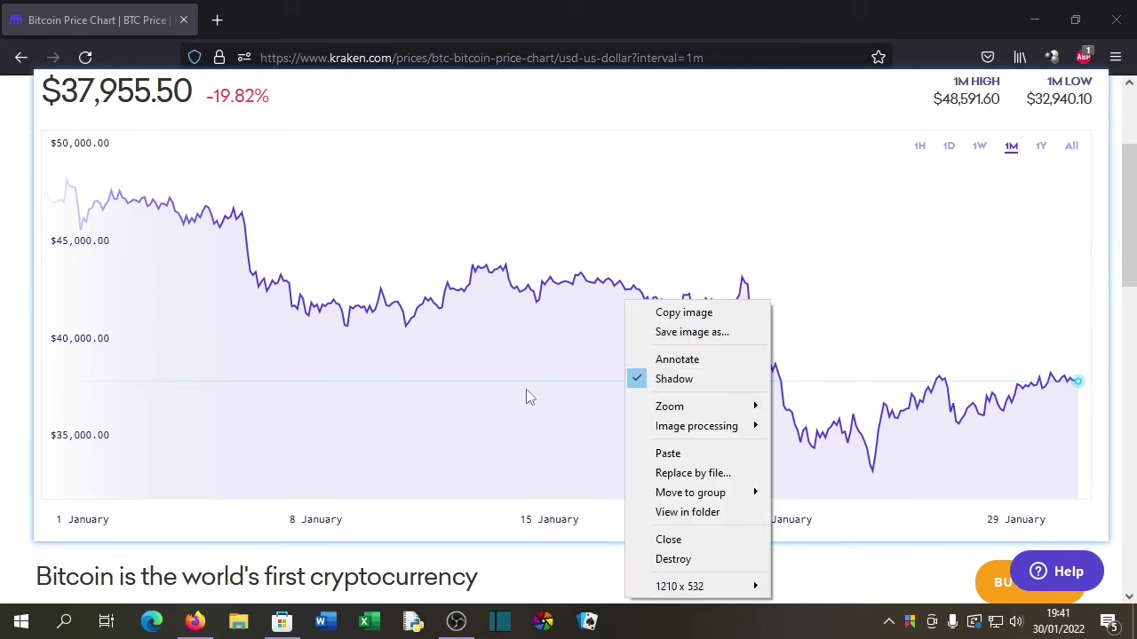
{"action": "left_click", "coordinate": [698, 559]}
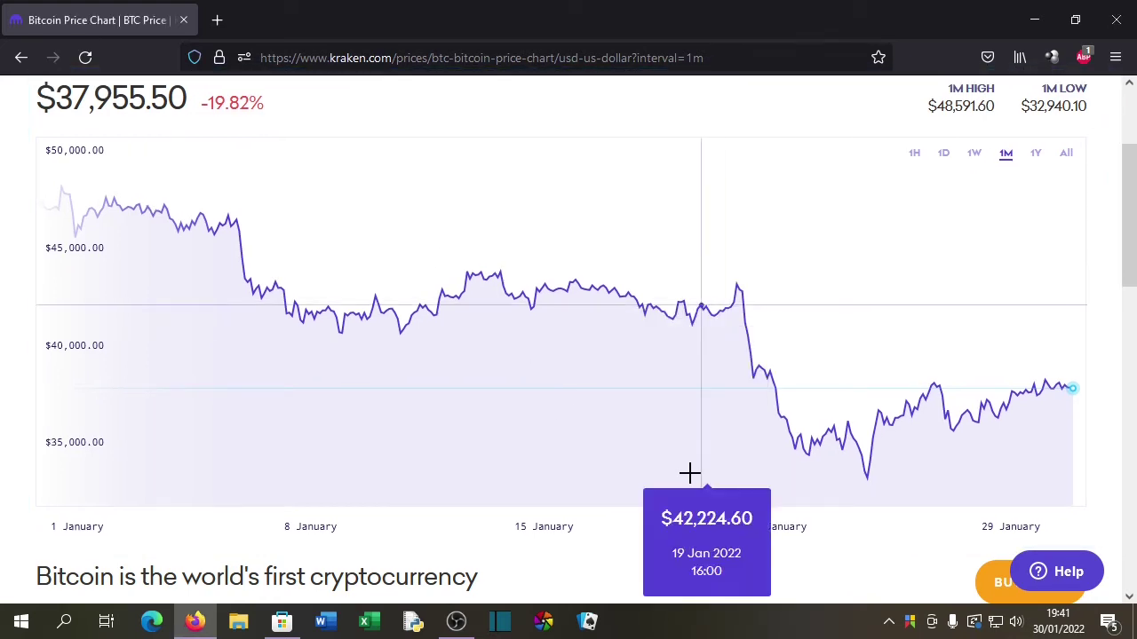
Step: Start a new capture and fit it to the chart at 1233 × 528 px, cancelling the save dialog
{"action": "key", "text": "F1"}
{"action": "left_click_drag", "start_coordinate": [1136, 588], "coordinate": [1111, 544]}
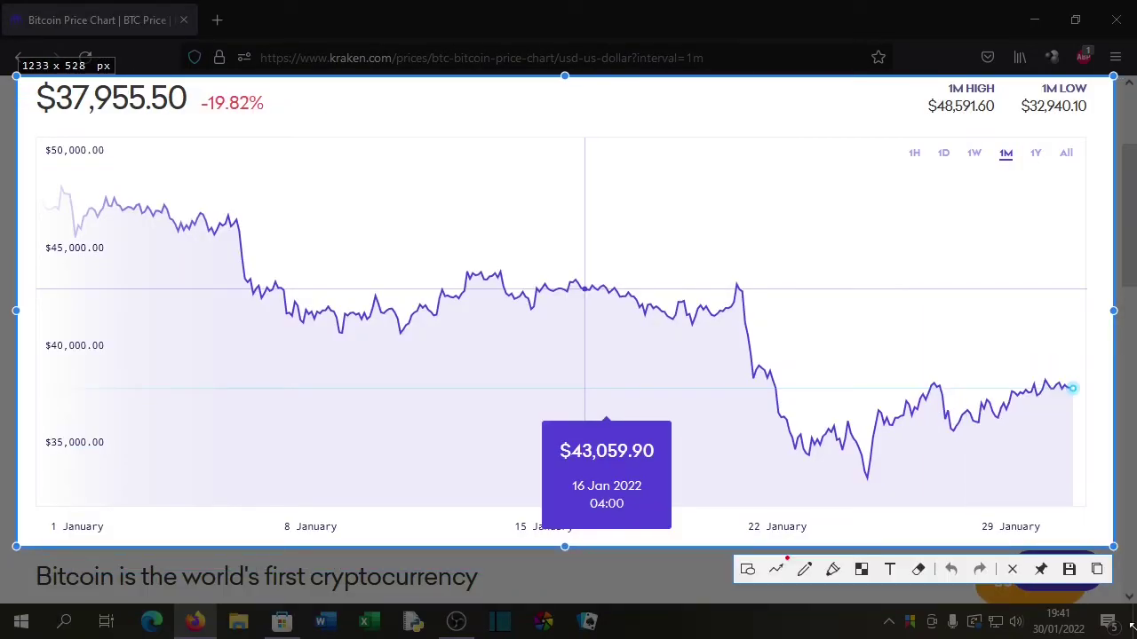
{"action": "left_click", "coordinate": [1068, 569]}
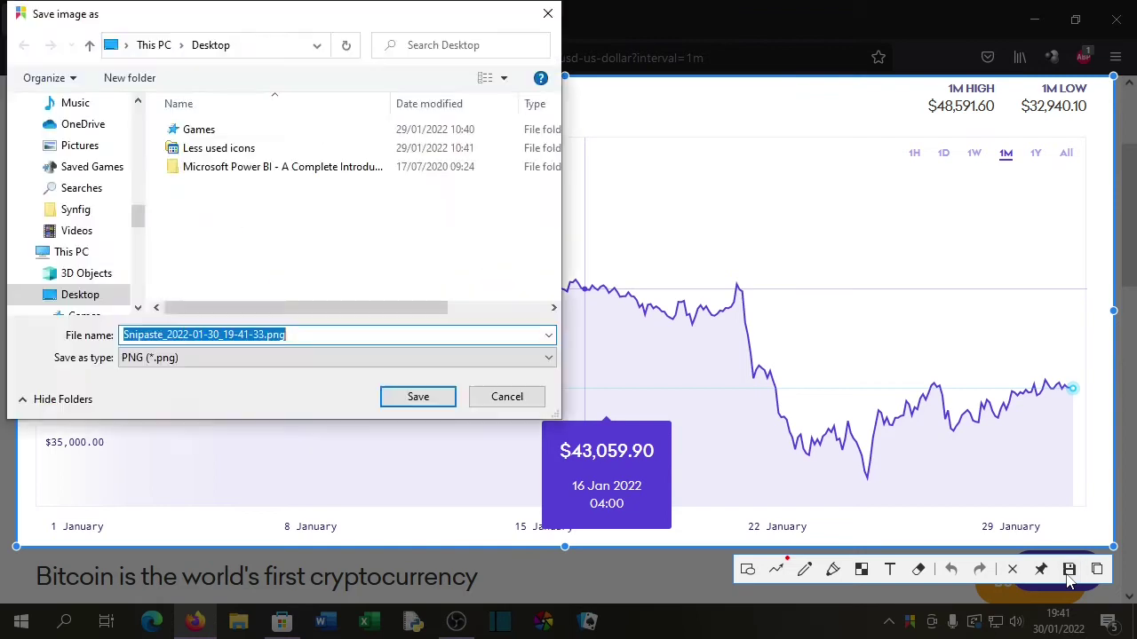
{"action": "key", "text": "Escape"}
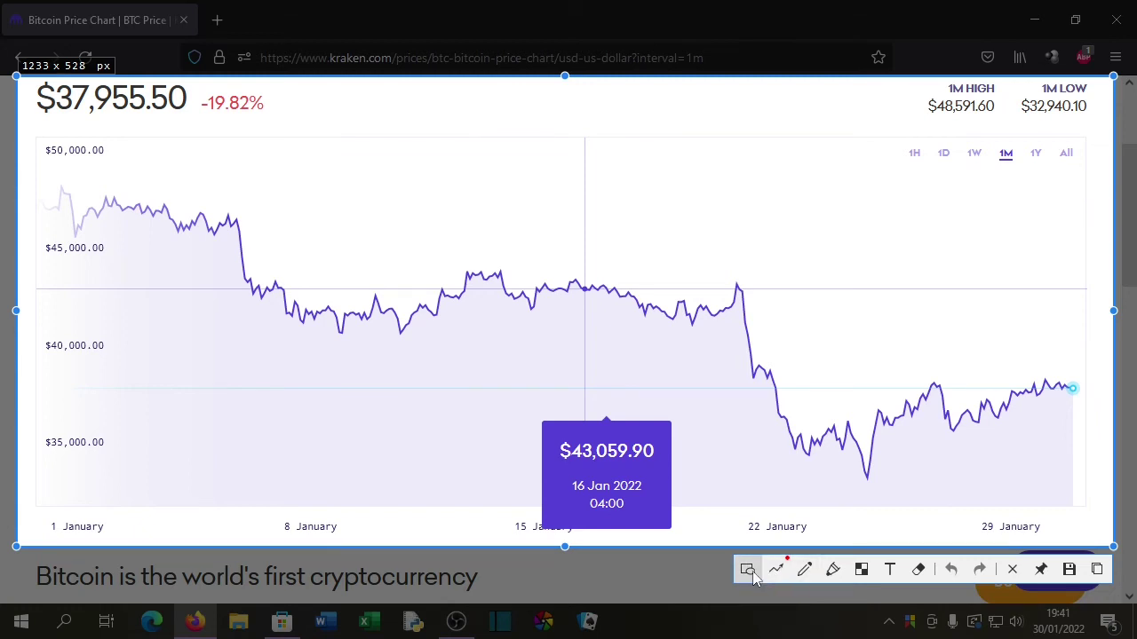
{"action": "left_click", "coordinate": [890, 569]}
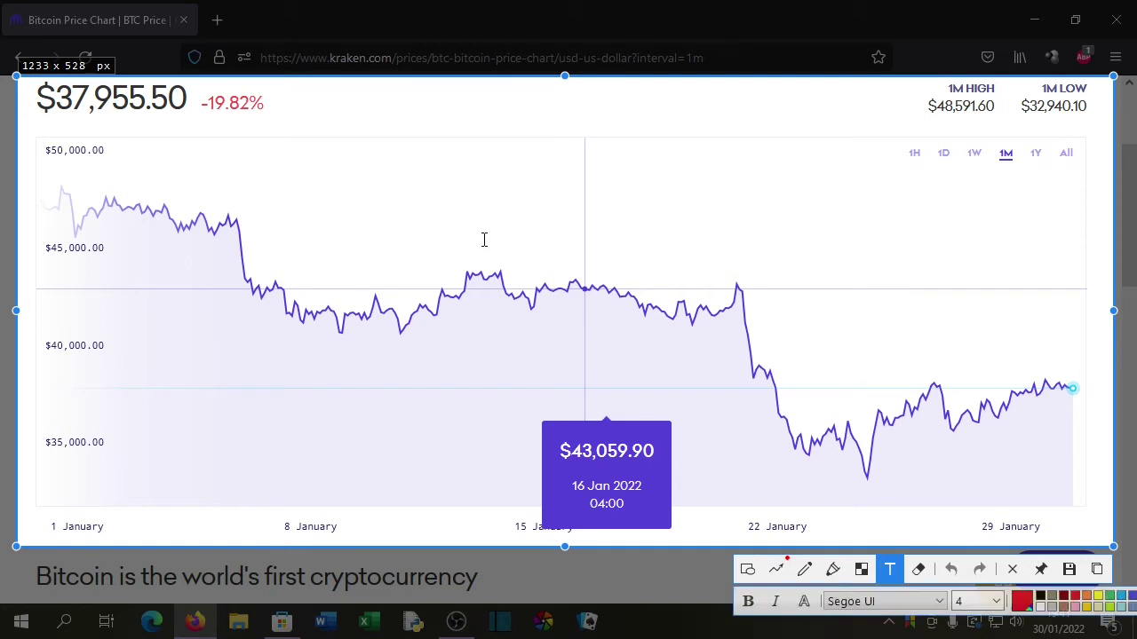
{"action": "left_click", "coordinate": [438, 142]}
{"action": "type", "text": "thie"}
{"action": "key", "text": "BackSpace"}
{"action": "type", "text": "s i"}
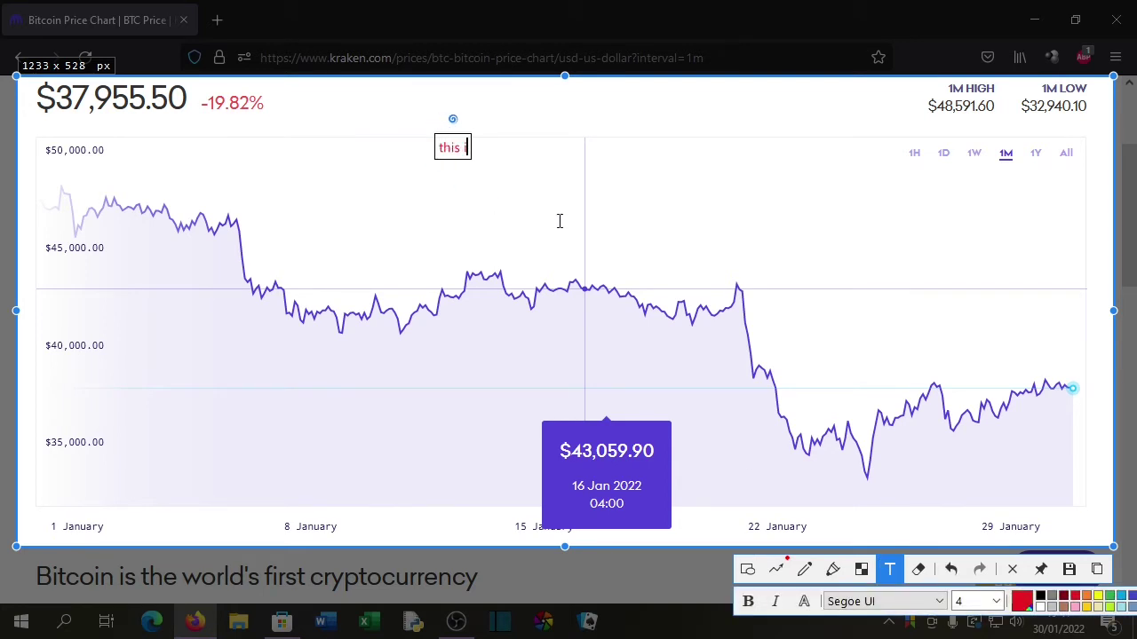
{"action": "type", "text": "s writing"}
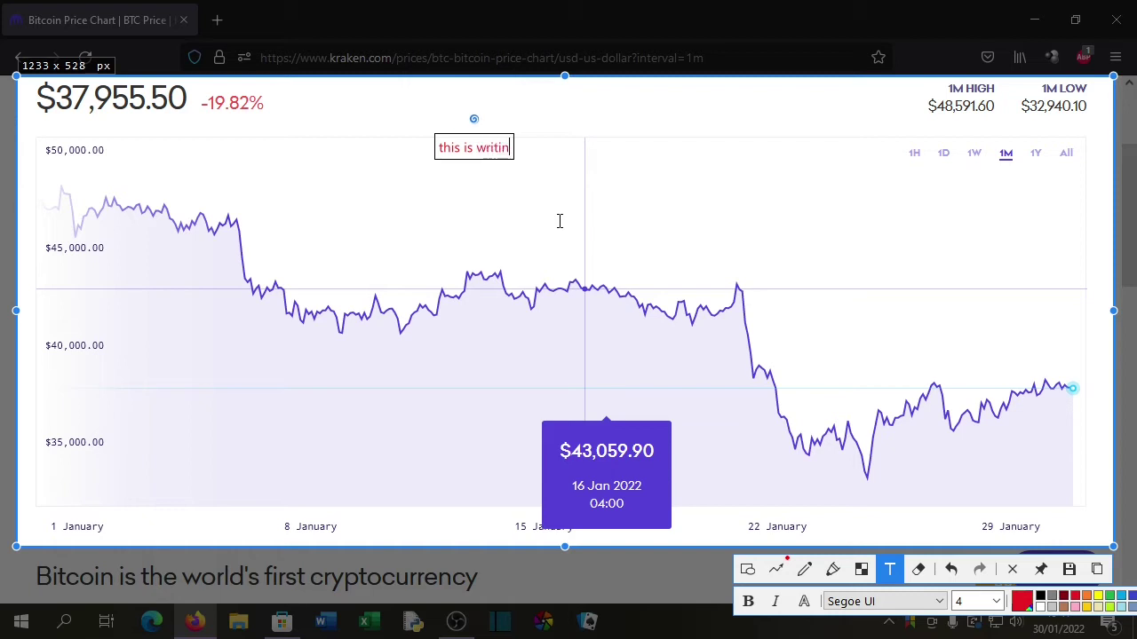
{"action": "left_click", "coordinate": [918, 569]}
{"action": "left_click_drag", "start_coordinate": [449, 145], "coordinate": [503, 157]}
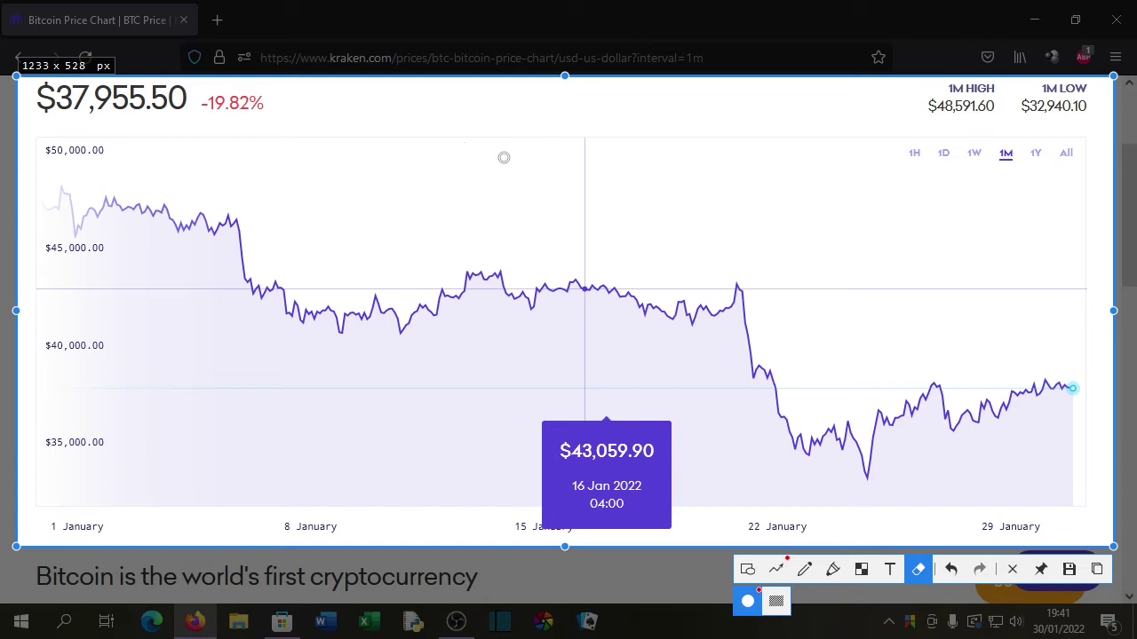
Step: Highlight the $43,059.90 price and draw two red arrows pointing at it
{"action": "left_click", "coordinate": [833, 569]}
{"action": "left_click_drag", "start_coordinate": [560, 451], "coordinate": [661, 450]}
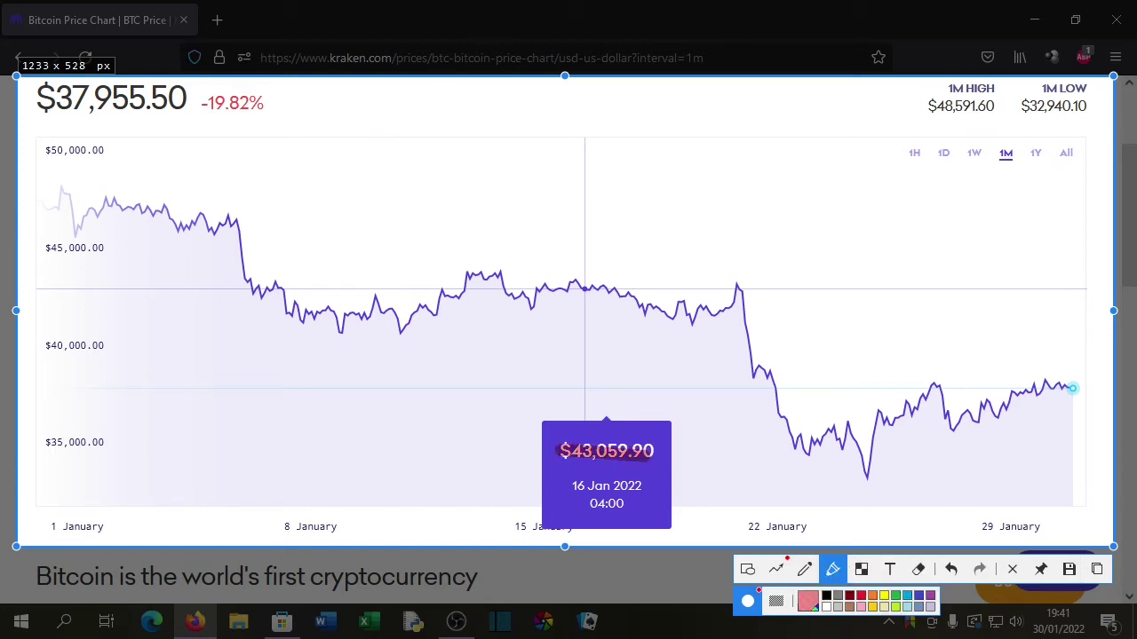
{"action": "left_click", "coordinate": [777, 570]}
{"action": "mouse_move", "coordinate": [724, 367]}
{"action": "left_mouse_down"}
{"action": "mouse_move", "coordinate": [760, 337]}
{"action": "mouse_move", "coordinate": [663, 406]}
{"action": "left_mouse_up"}
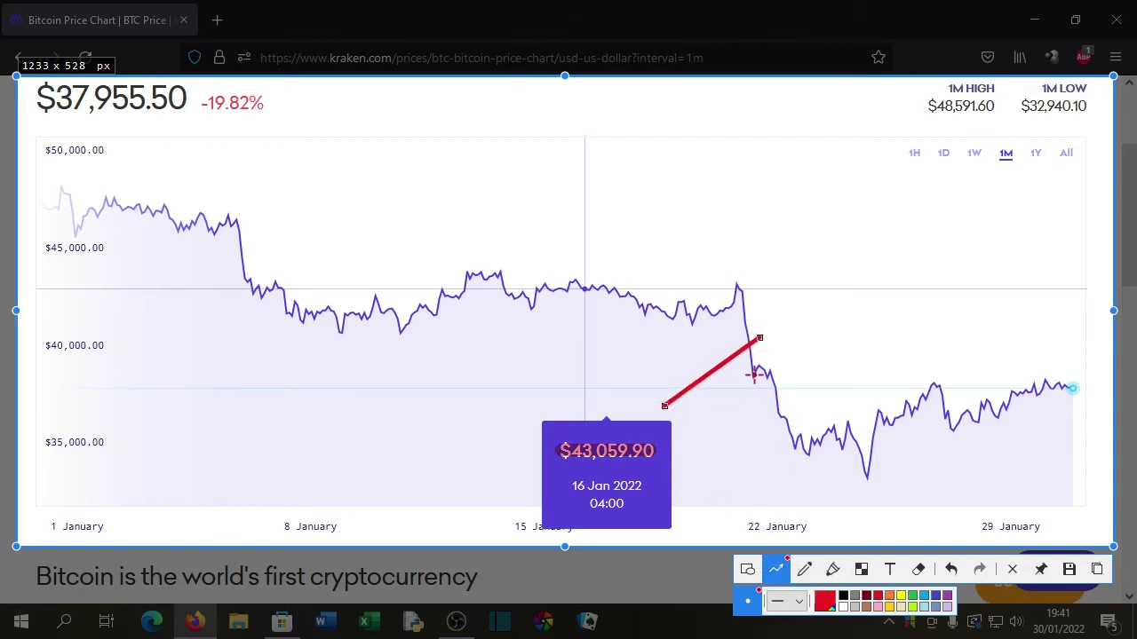
{"action": "left_click", "coordinate": [797, 602]}
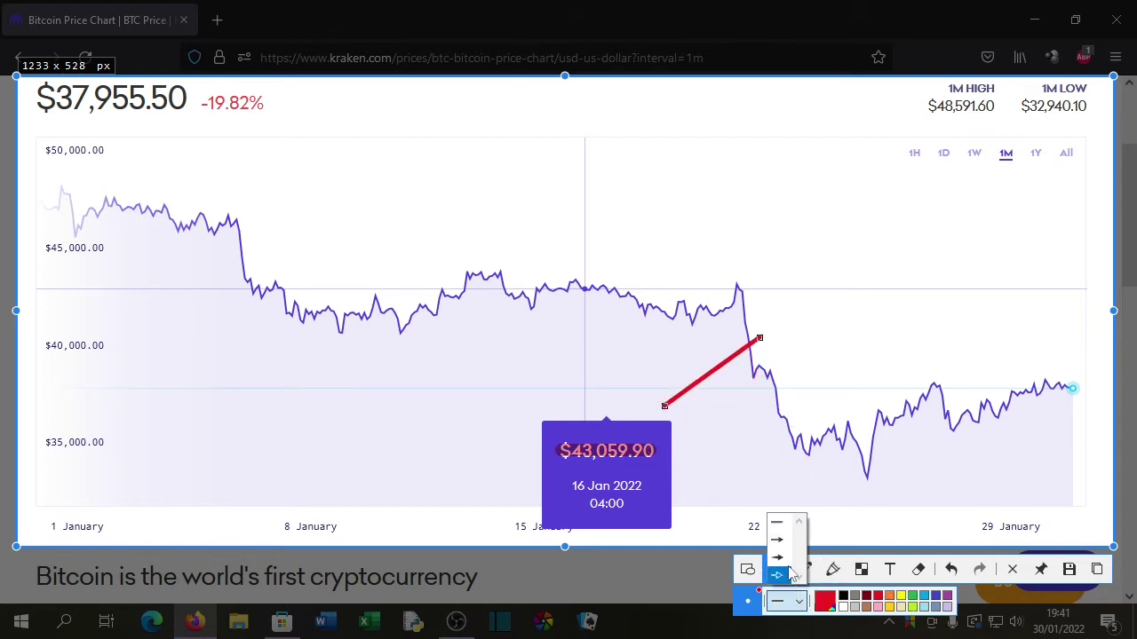
{"action": "left_click", "coordinate": [791, 574]}
{"action": "left_click_drag", "start_coordinate": [682, 139], "coordinate": [621, 426]}
Step: Draw a red looping freehand scribble over the chart with the Pencil
{"action": "left_click", "coordinate": [803, 569]}
{"action": "mouse_move", "coordinate": [602, 275]}
{"action": "left_mouse_down"}
{"action": "mouse_move", "coordinate": [503, 213]}
{"action": "mouse_move", "coordinate": [422, 382]}
{"action": "mouse_move", "coordinate": [488, 277]}
{"action": "left_mouse_up"}
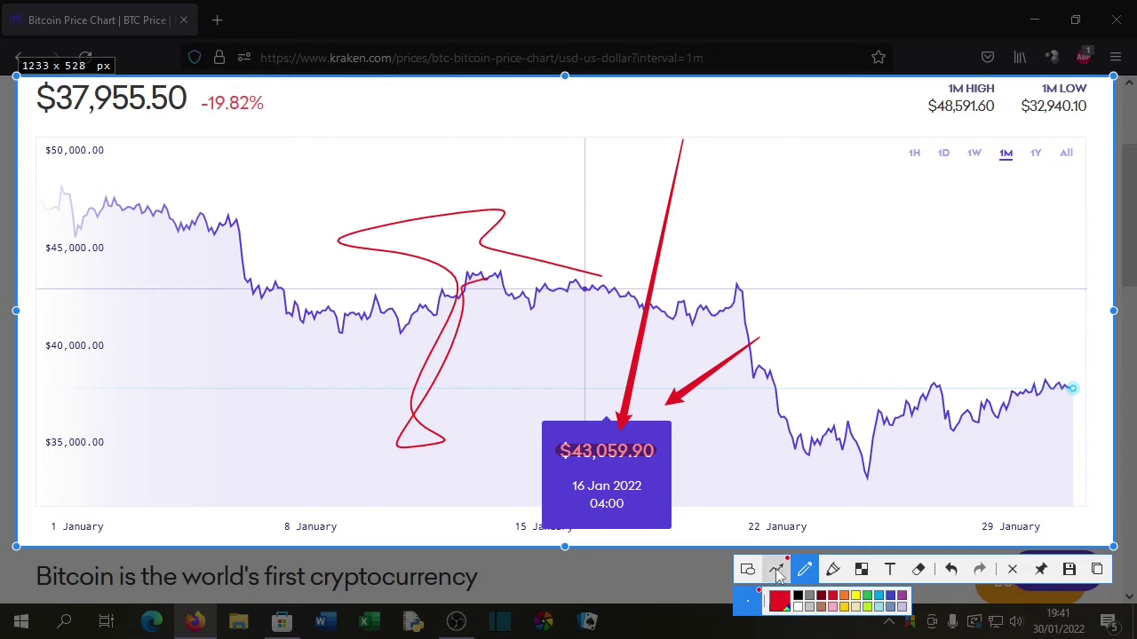
{"action": "left_click", "coordinate": [747, 569]}
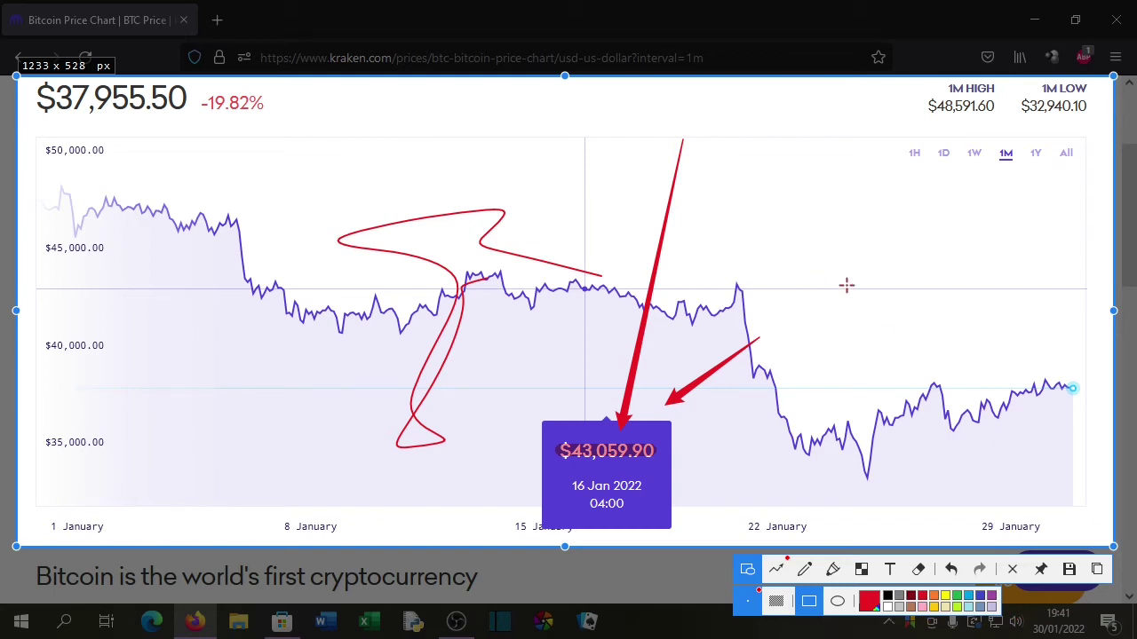
Step: Abort the annotated snip, ticking 'Do not show this again' before confirming OK
{"action": "key", "text": "Escape"}
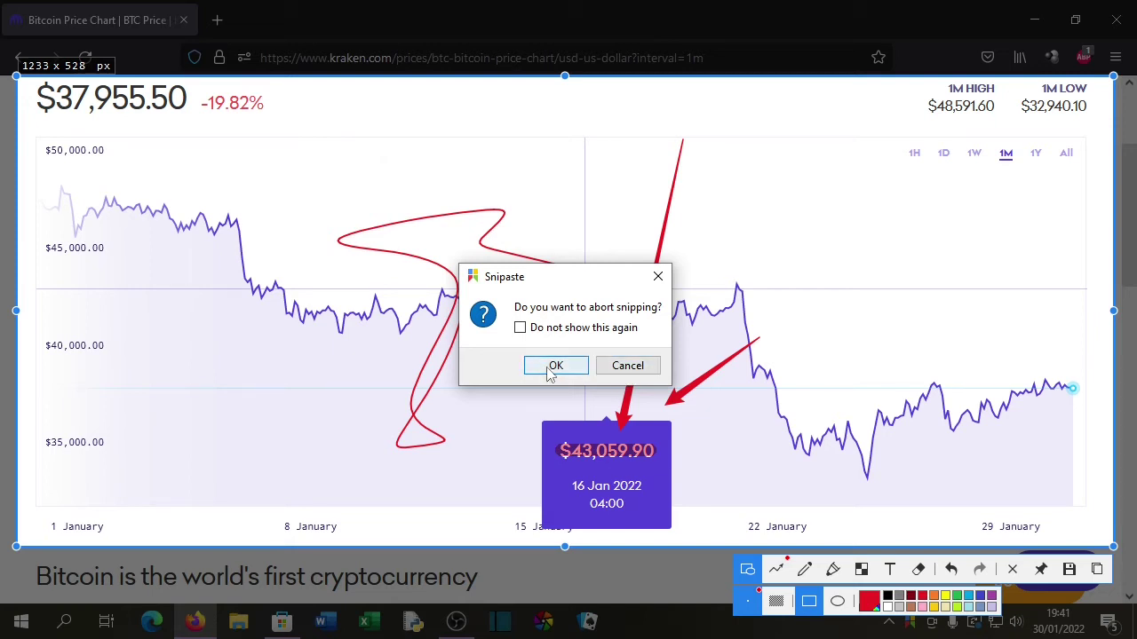
{"action": "left_click", "coordinate": [520, 328]}
{"action": "left_click", "coordinate": [551, 366]}
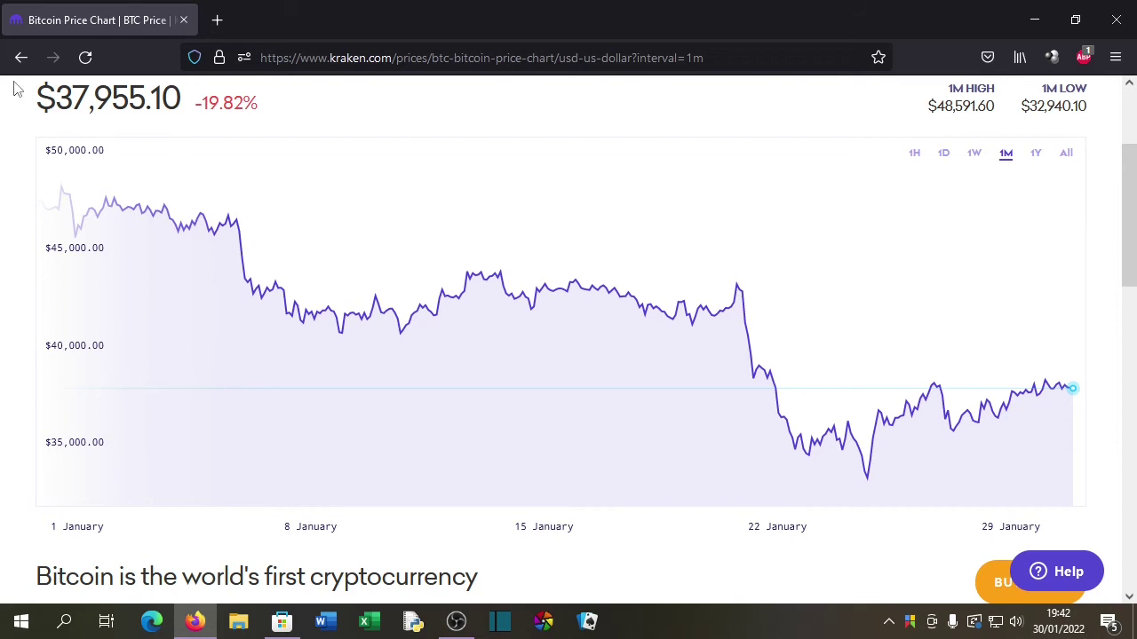
{"action": "key", "text": "F1"}
{"action": "left_click_drag", "start_coordinate": [19, 77], "coordinate": [1063, 356]}
{"action": "key", "text": "Escape"}
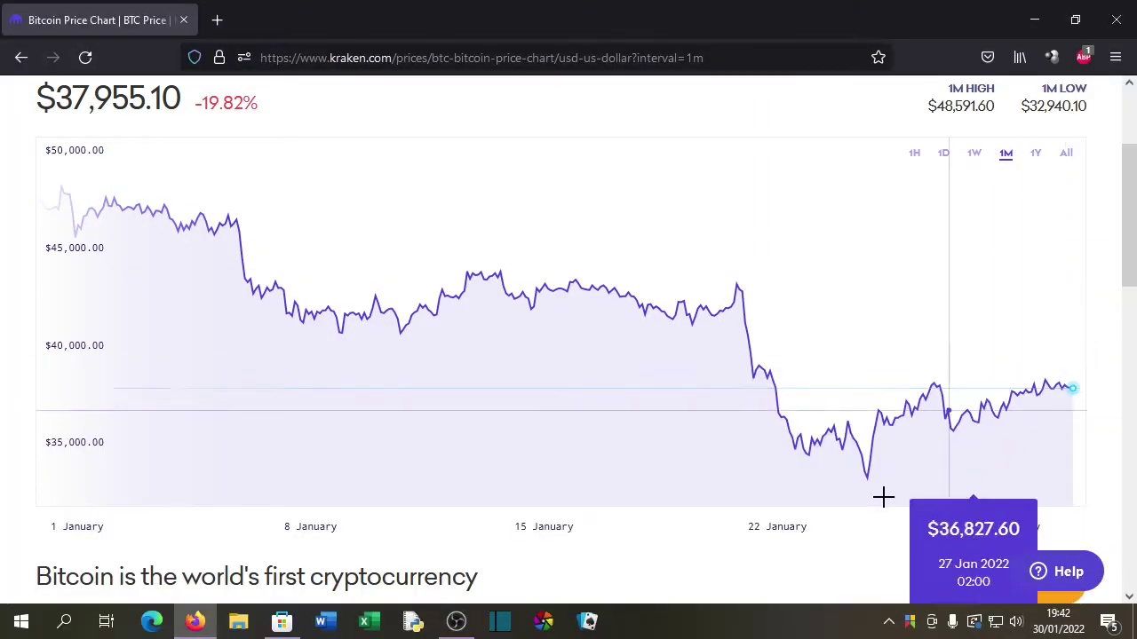
{"action": "key", "text": "F1"}
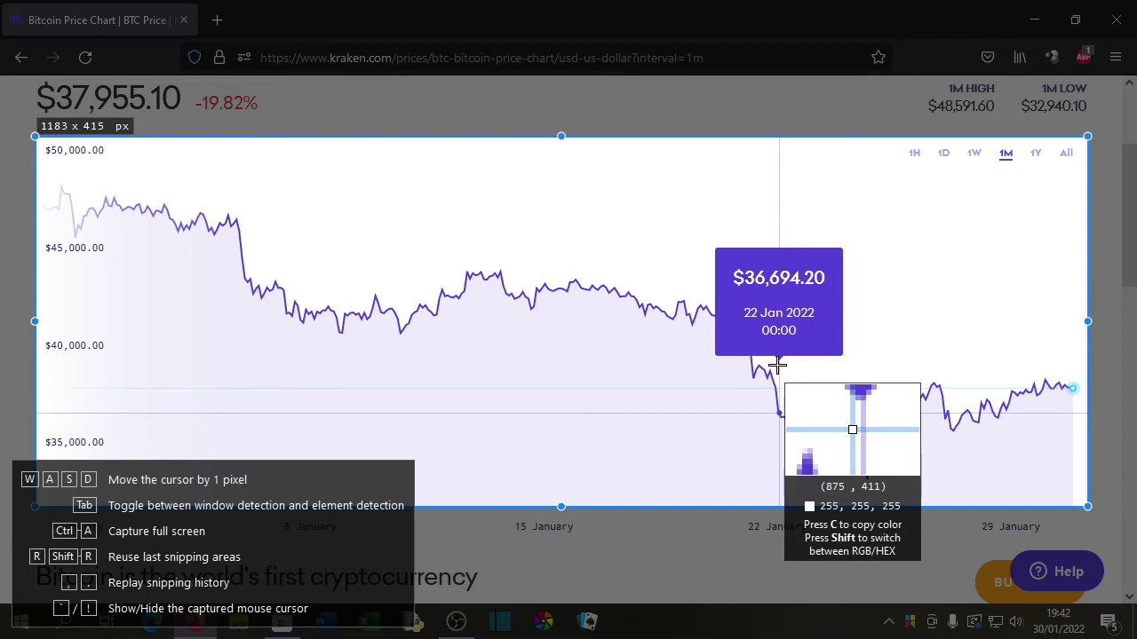
{"action": "right_click", "coordinate": [777, 365]}
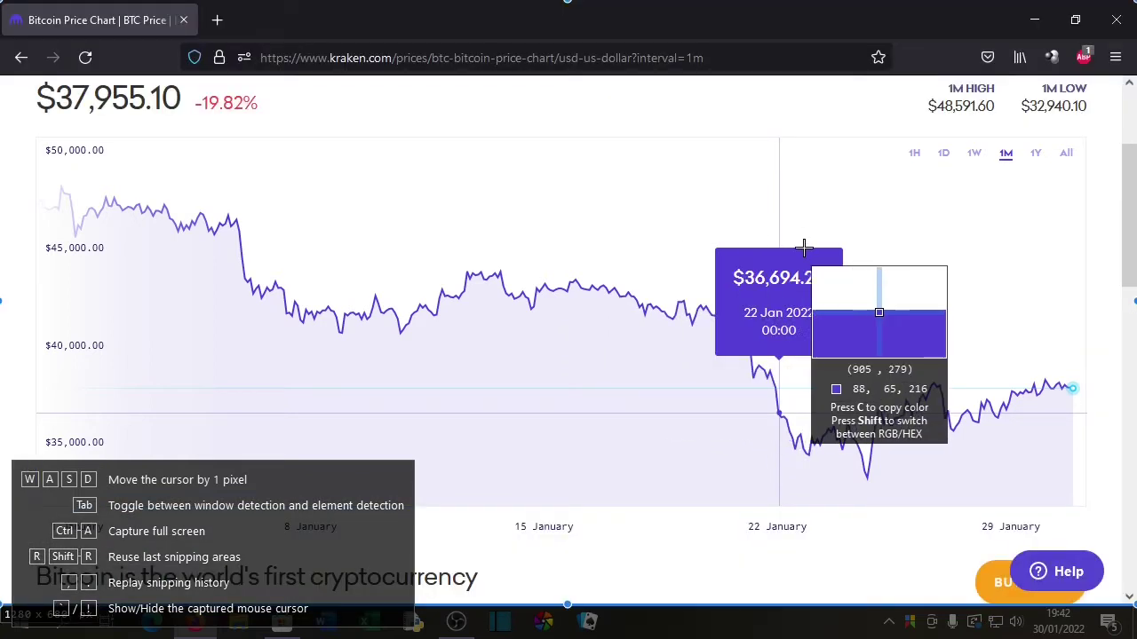
{"action": "right_click", "coordinate": [804, 260]}
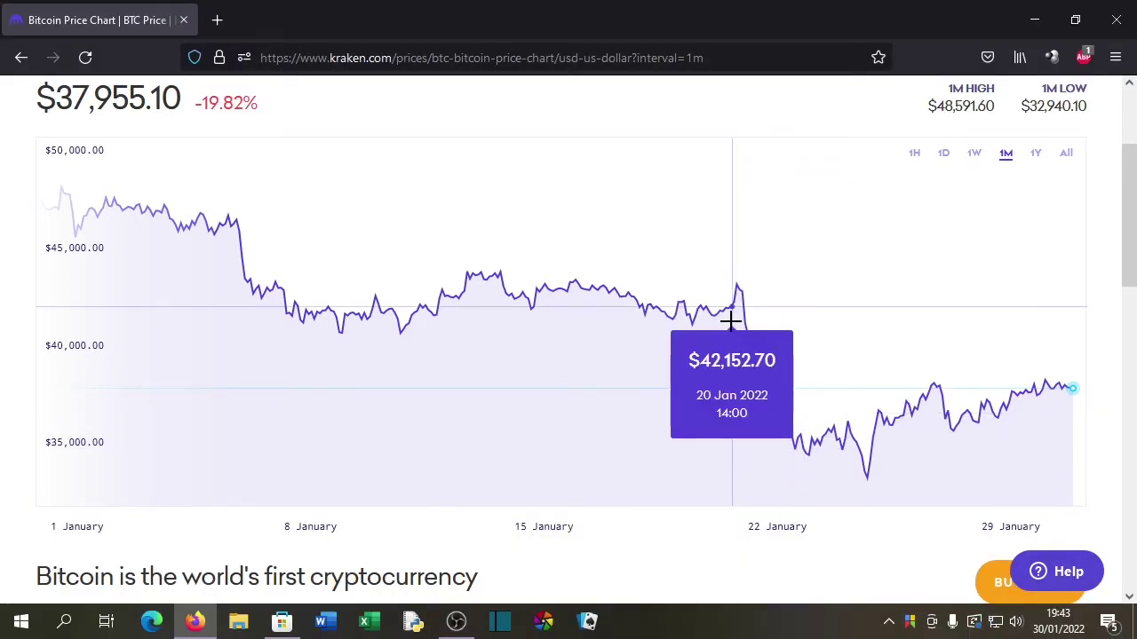
Step: Try a full-screen capture with Ctrl+A, cancel it, then recapture and toggle the colour read-out to HEX
{"action": "key", "text": "F1"}
{"action": "key", "text": "ctrl+a"}
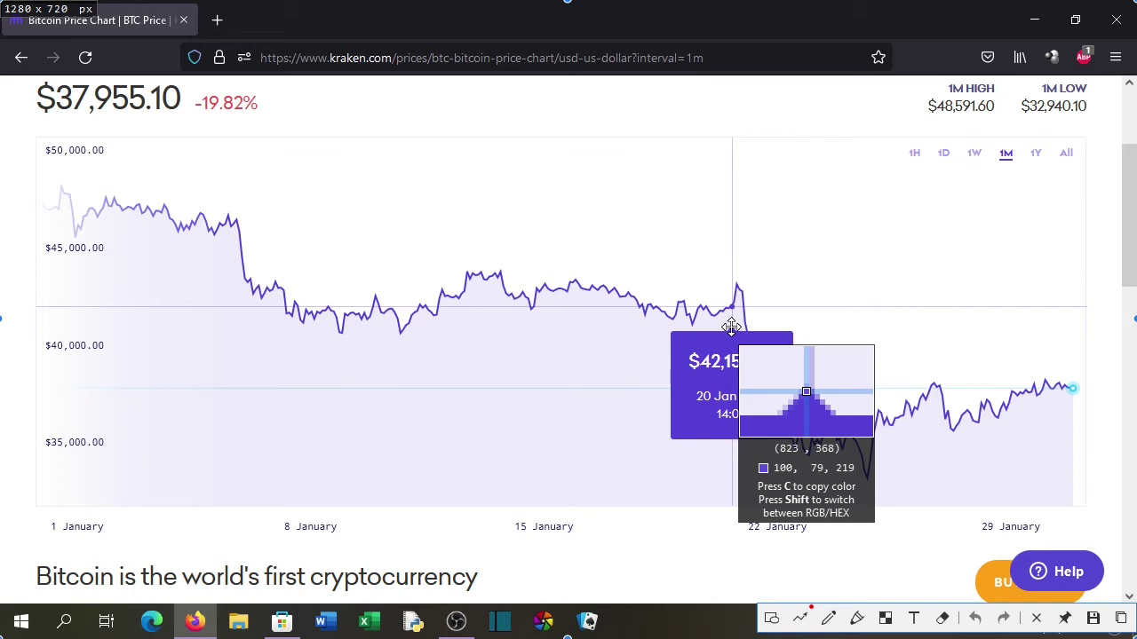
{"action": "key", "text": "Escape"}
{"action": "key", "text": "F1"}
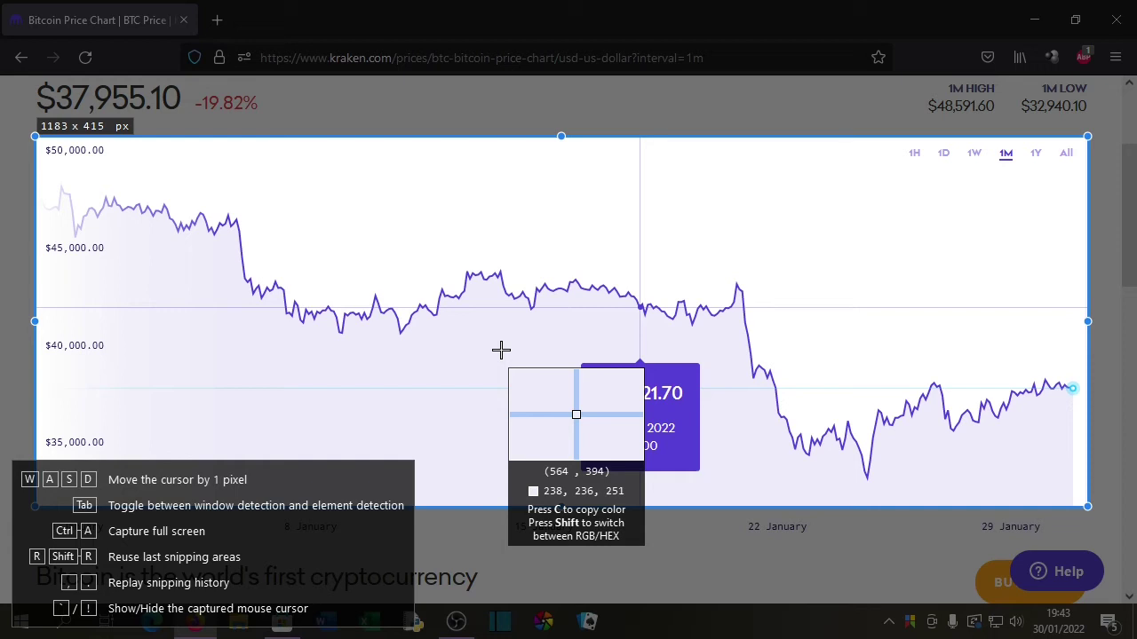
{"action": "key", "text": "shift"}
{"action": "key", "text": "shift"}
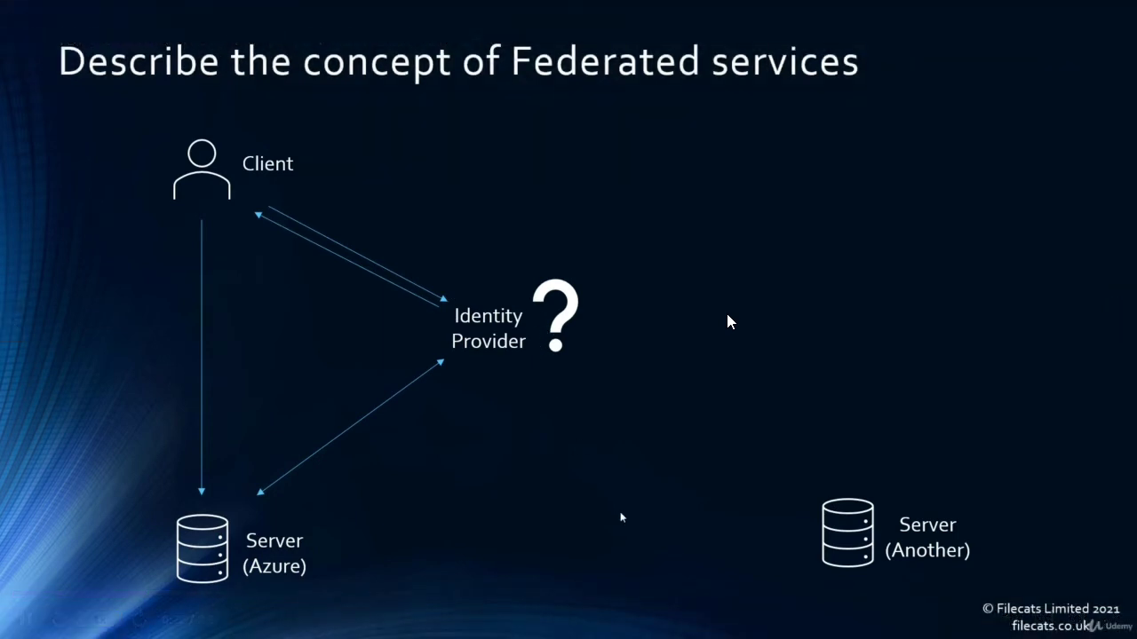
Step: Snip the Federated services slide and save it as a PNG image in Pictures
{"action": "key", "text": "F1"}
{"action": "left_click_drag", "start_coordinate": [38, 33], "coordinate": [1008, 596]}
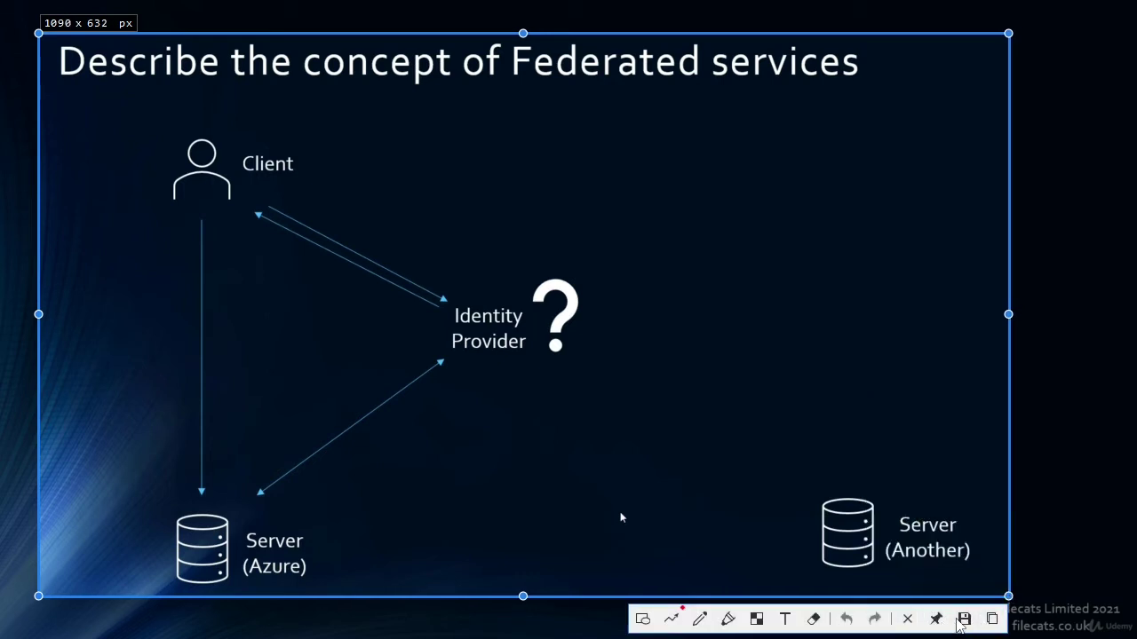
{"action": "left_click", "coordinate": [963, 619]}
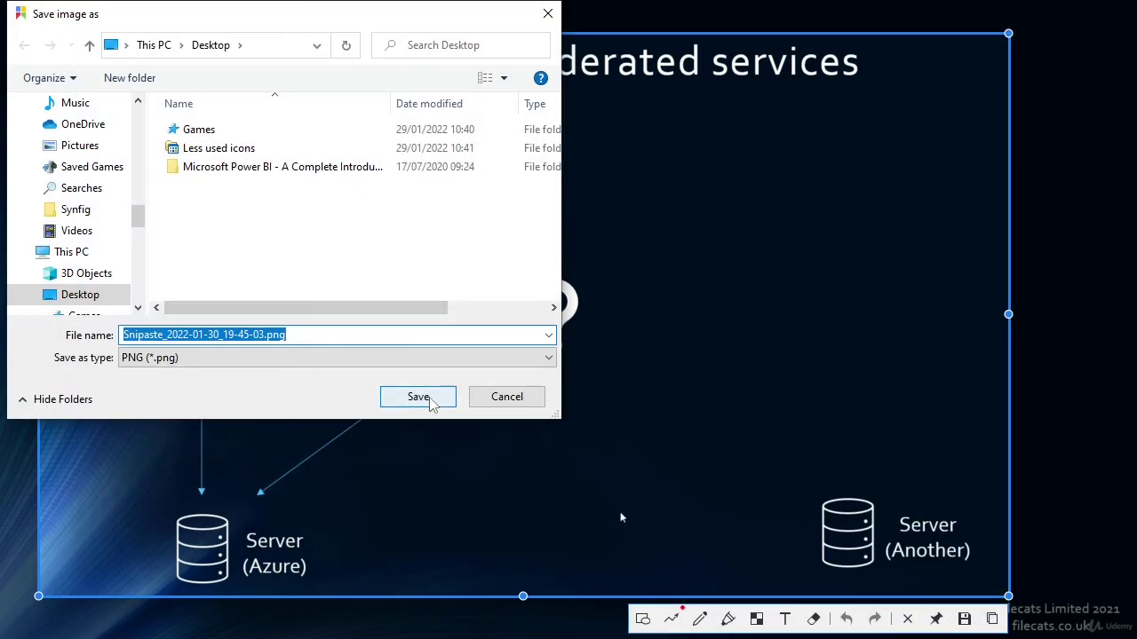
{"action": "left_click", "coordinate": [82, 146]}
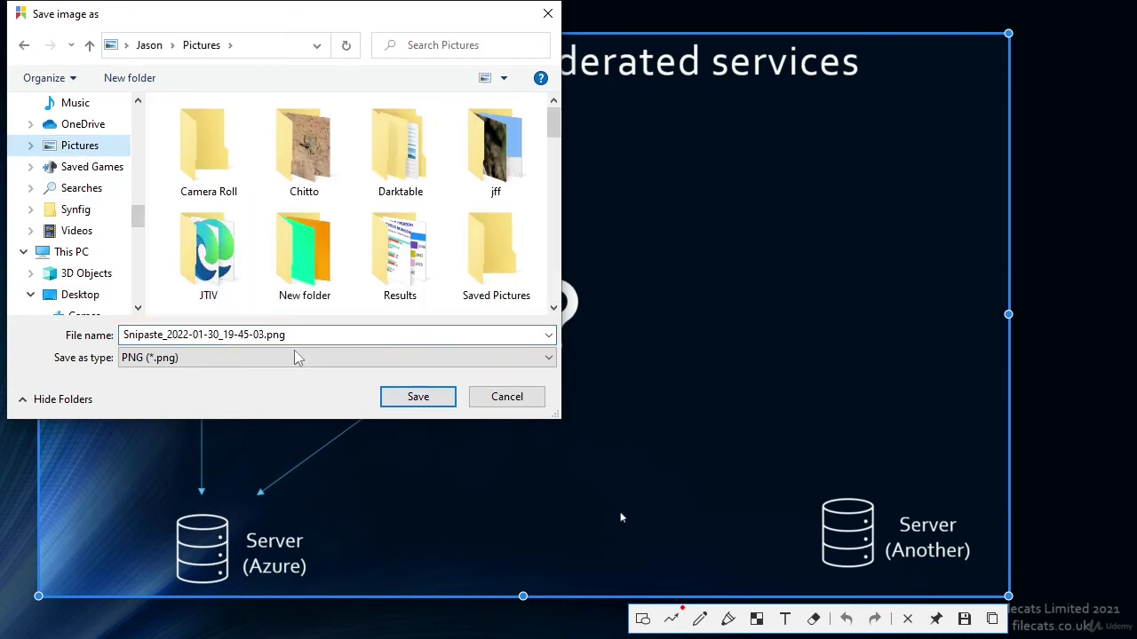
{"action": "left_click", "coordinate": [418, 397]}
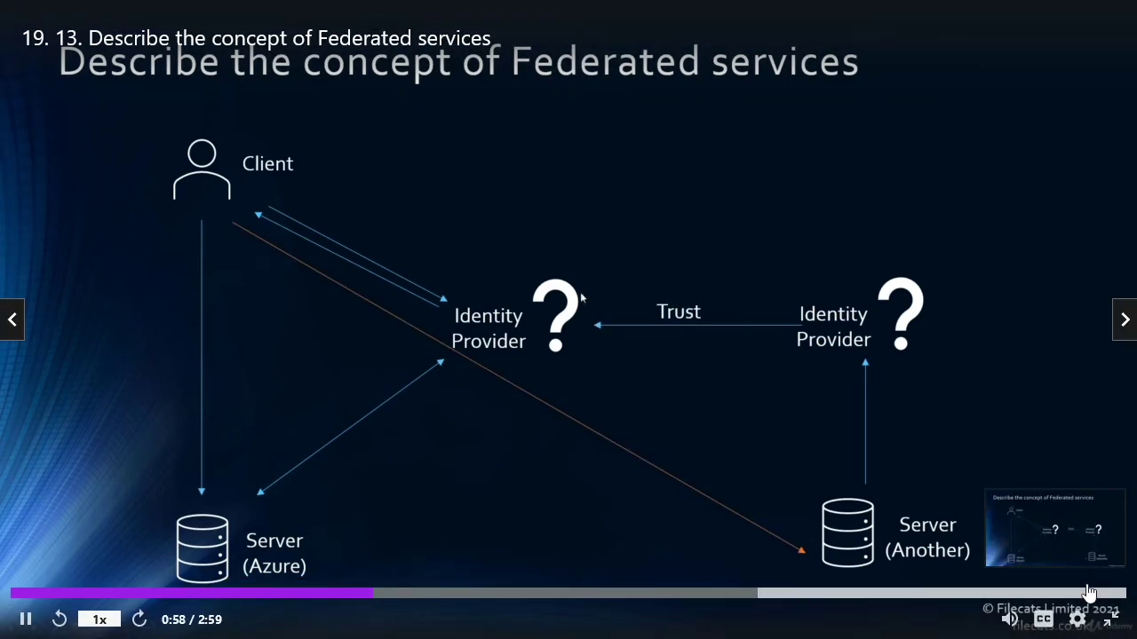
Step: Browse back and forward through the snip history, cancel the capture, and close the Firefox course page
{"action": "key", "text": "F1"}
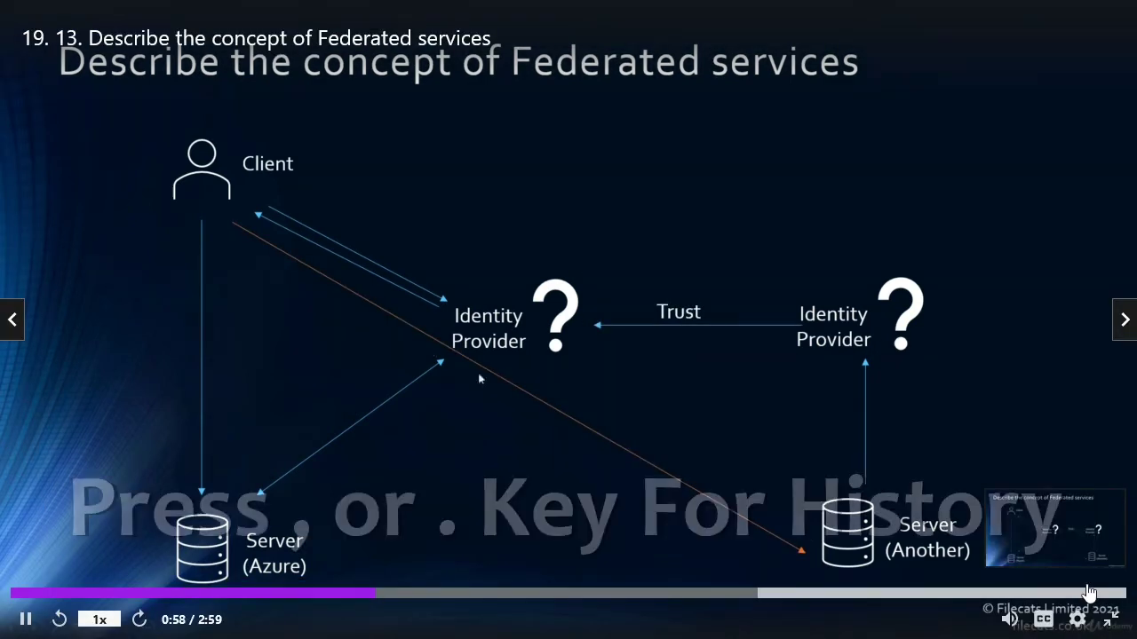
{"action": "key", "text": "comma"}
{"action": "key", "text": "comma"}
{"action": "key", "text": "comma"}
{"action": "key", "text": "comma"}
{"action": "key", "text": "comma"}
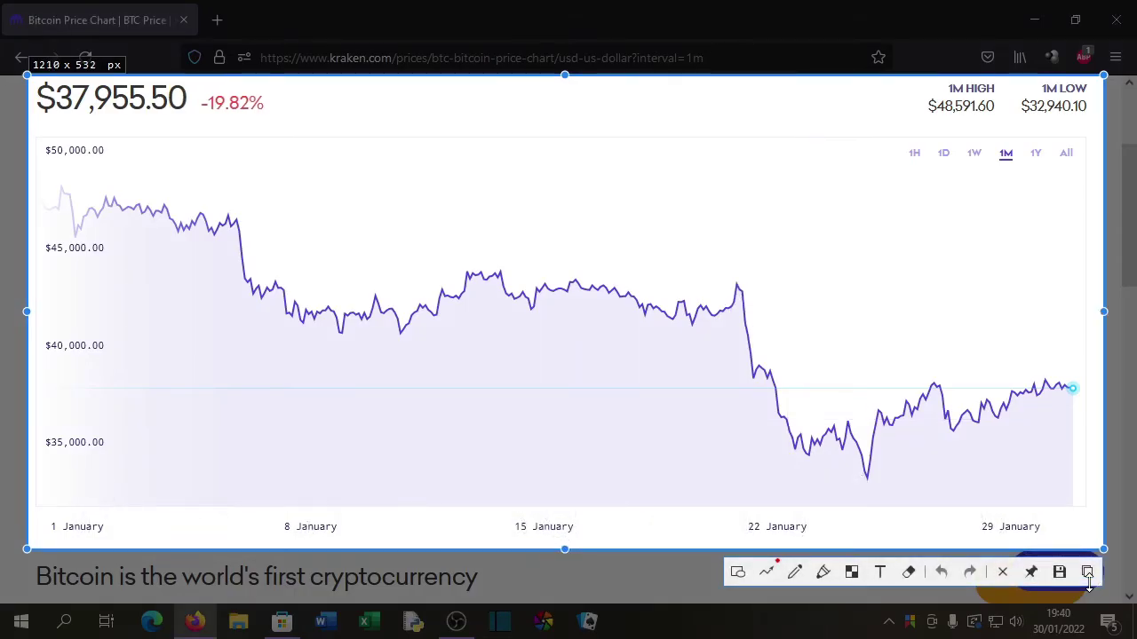
{"action": "key", "text": "period"}
{"action": "key", "text": "period"}
{"action": "key", "text": "period"}
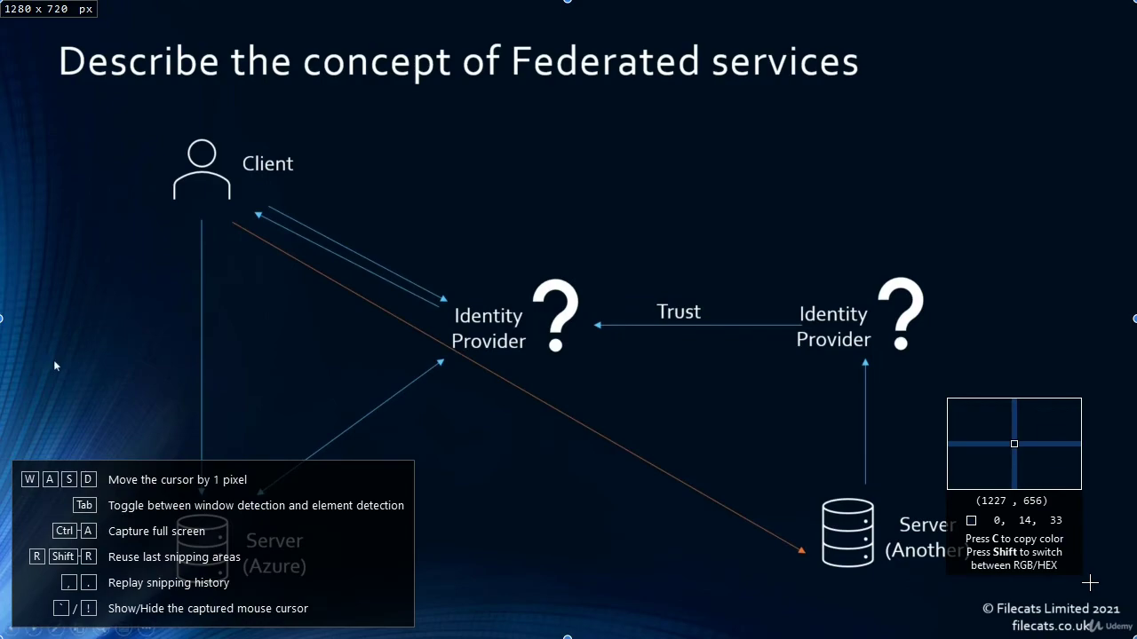
{"action": "key", "text": "Escape"}
{"action": "key", "text": "Escape"}
{"action": "left_click", "coordinate": [1117, 19]}
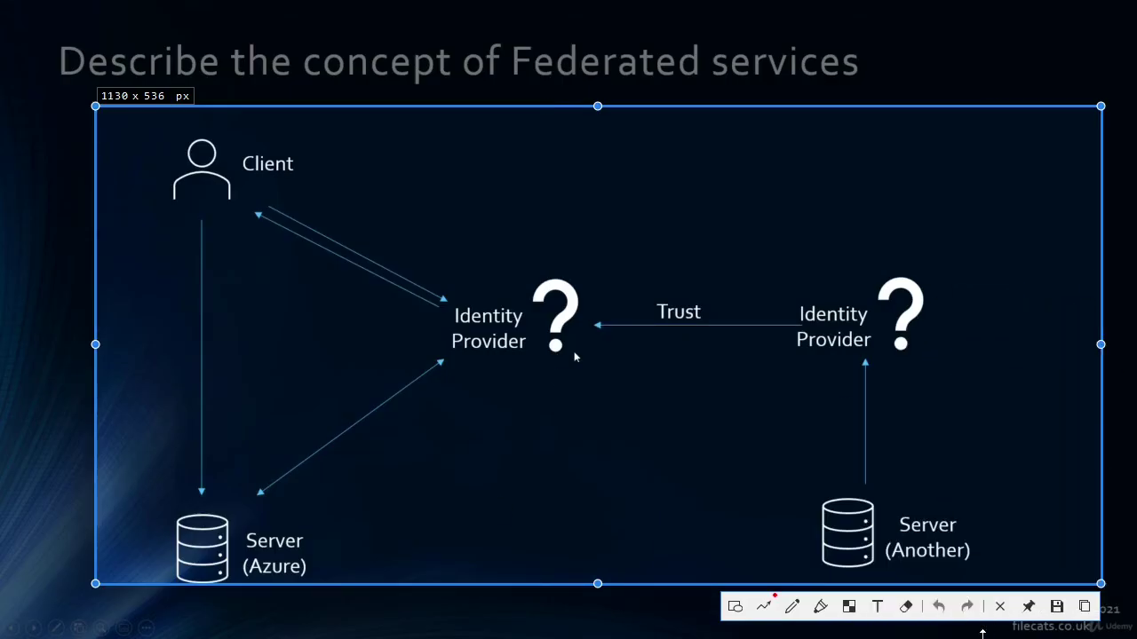
Step: Pin the diagram capture, shrink the pinned image, and close the second pinned copy
{"action": "left_click", "coordinate": [1029, 607]}
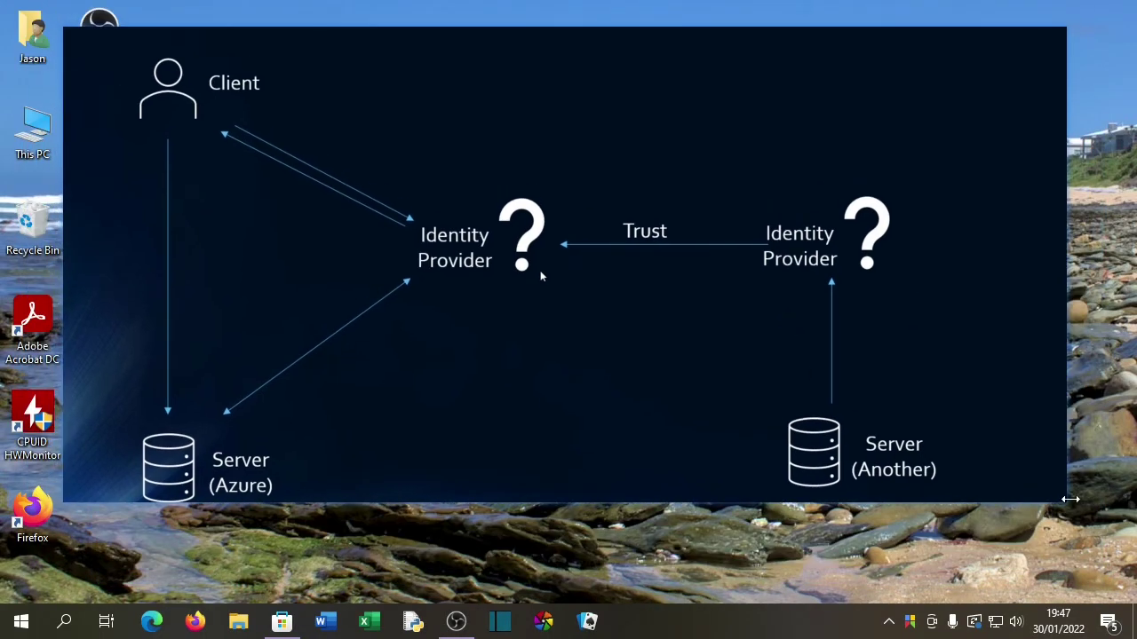
{"action": "left_click_drag", "start_coordinate": [1068, 498], "coordinate": [548, 256]}
{"action": "right_click", "coordinate": [771, 329]}
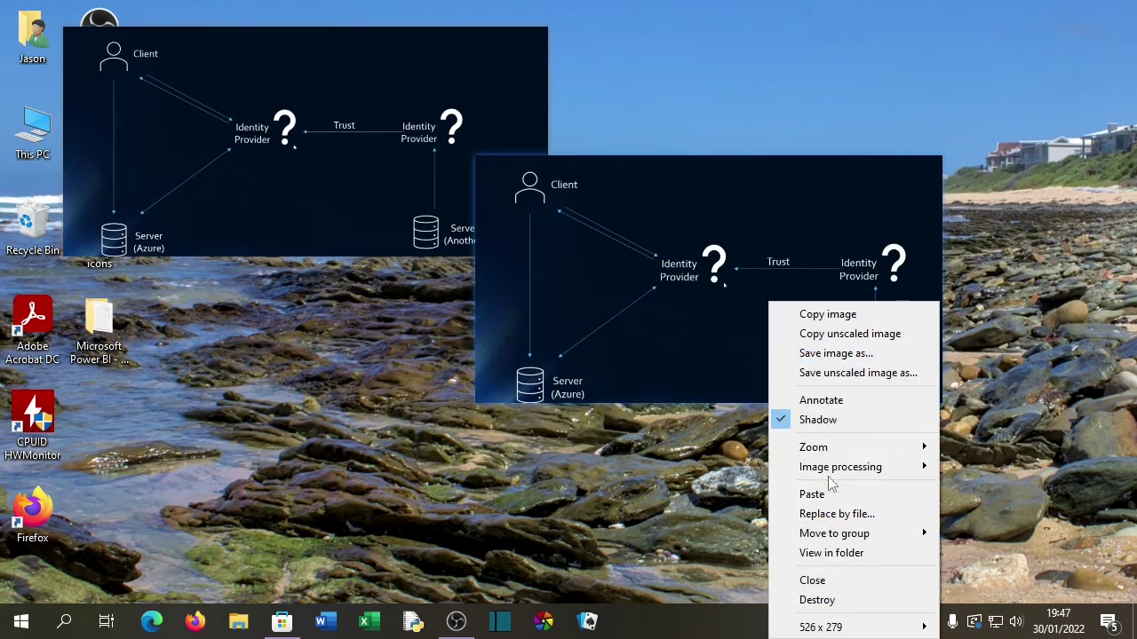
{"action": "left_click", "coordinate": [847, 581]}
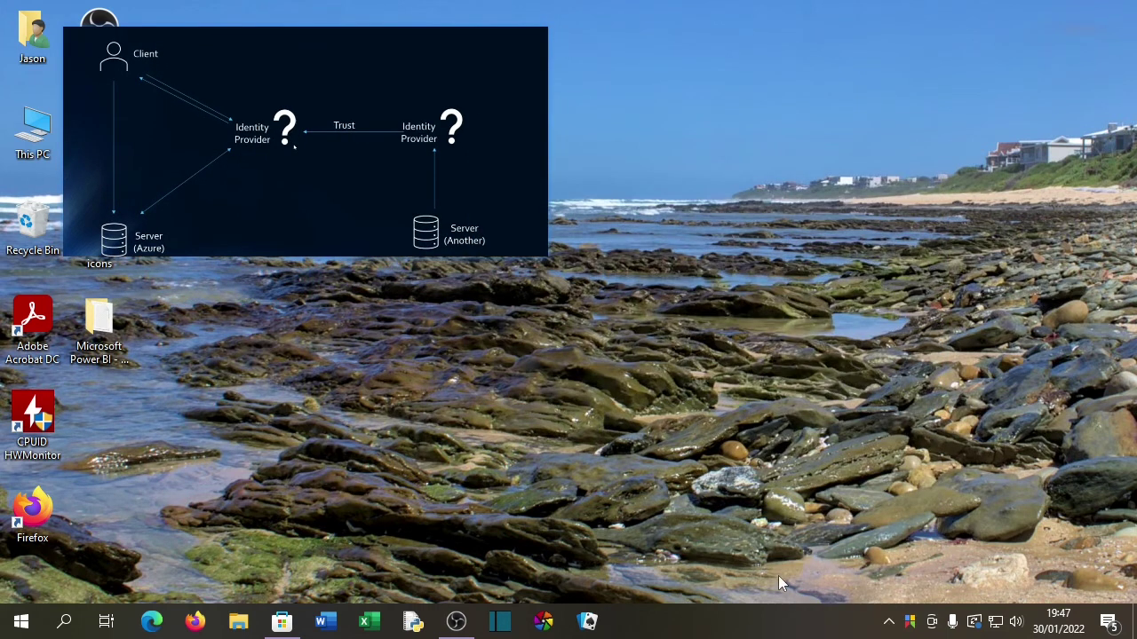
Step: Move the pinned diagram toward the screen centre, then close it
{"action": "left_click_drag", "start_coordinate": [389, 149], "coordinate": [635, 185]}
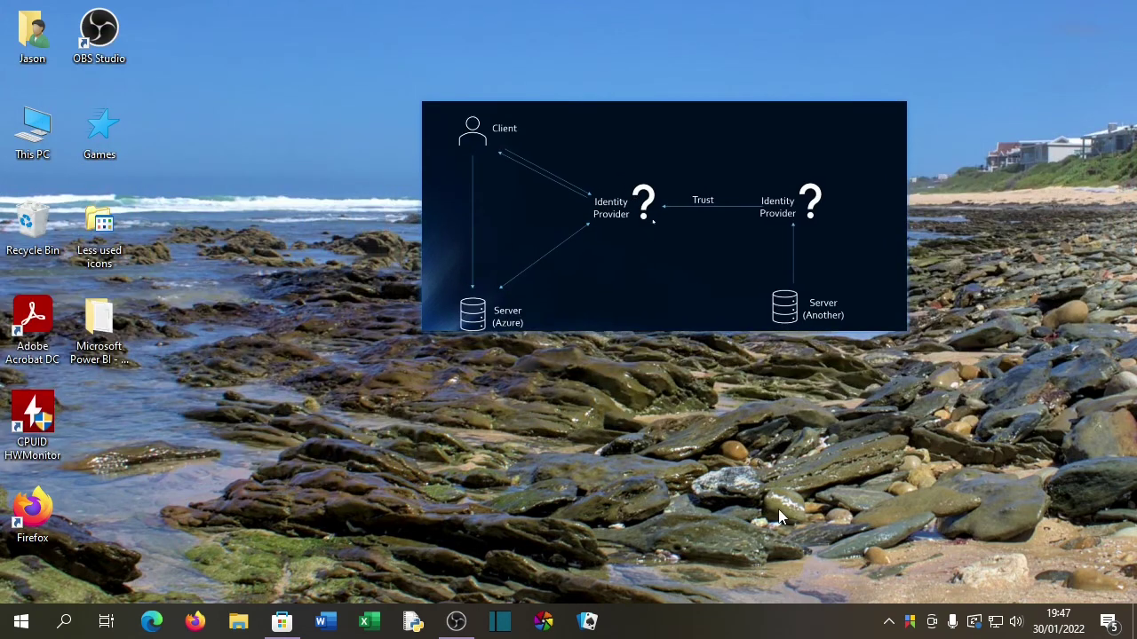
{"action": "right_click", "coordinate": [601, 198]}
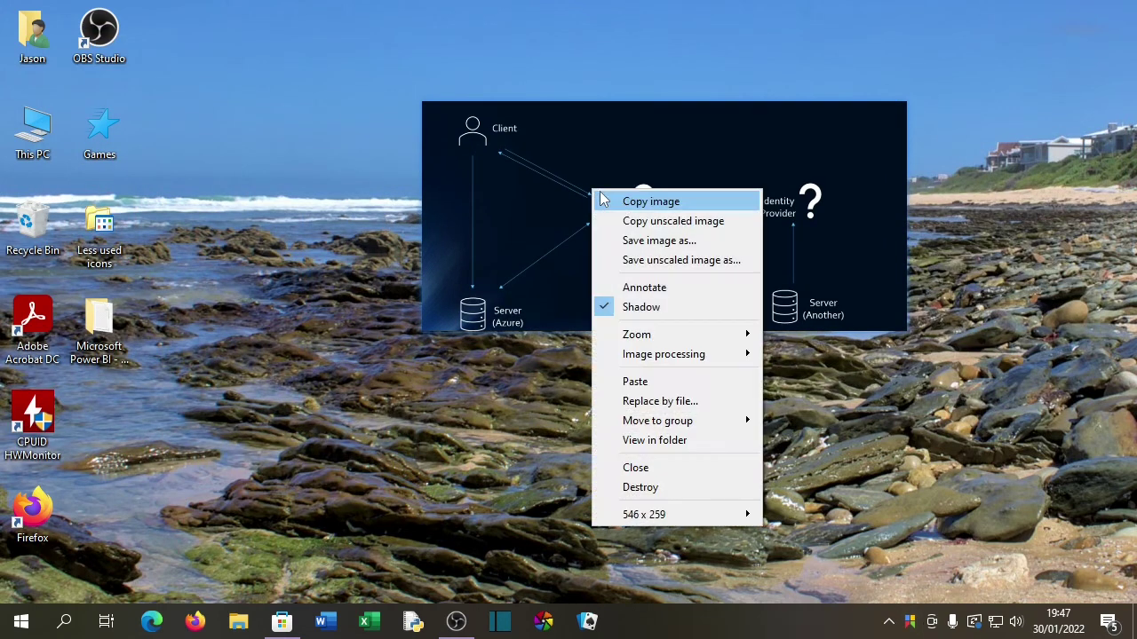
{"action": "left_click", "coordinate": [653, 478]}
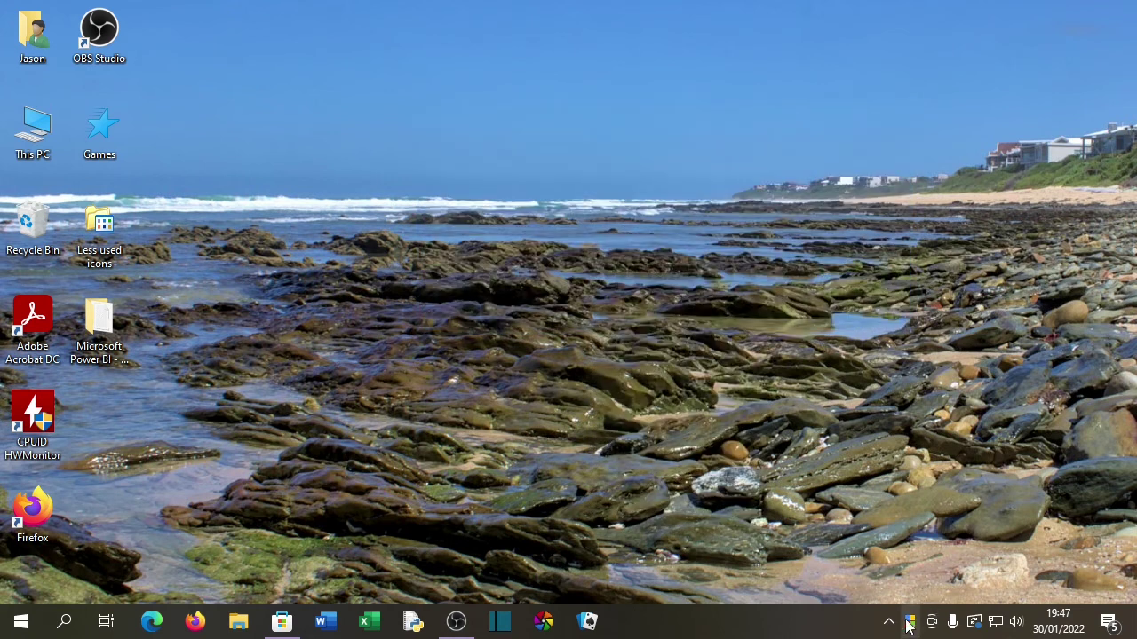
Step: Clear the snip records from the Snipaste tray icon menu
{"action": "right_click", "coordinate": [910, 624]}
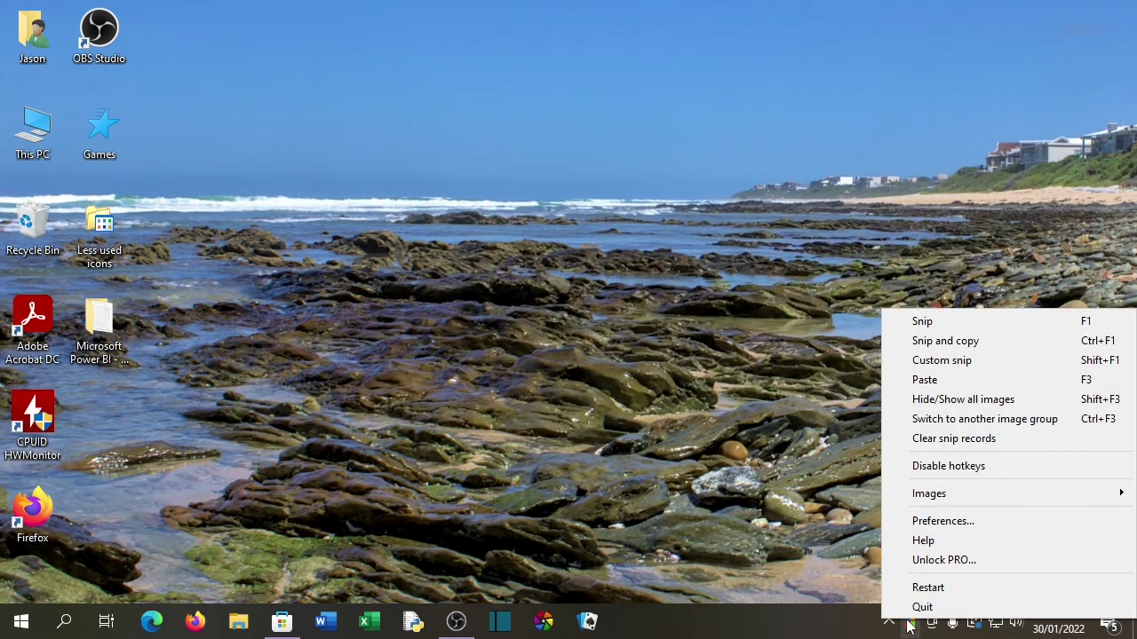
{"action": "left_click", "coordinate": [947, 445]}
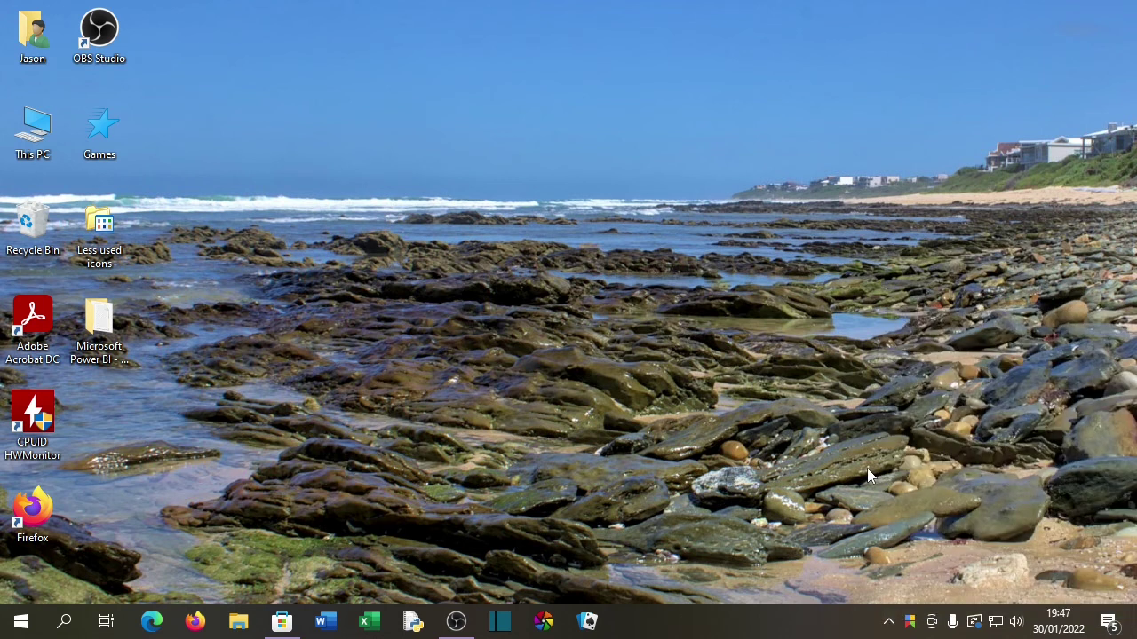
{"action": "key", "text": "F1"}
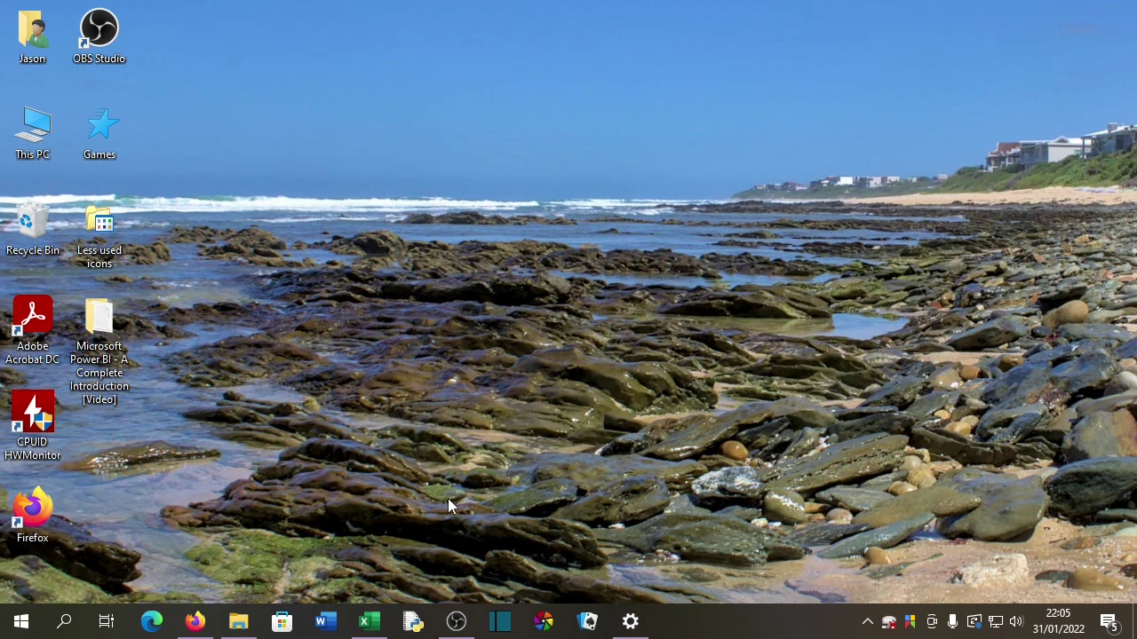
Step: Pin a snip of Game Library rows 1–10 at the top-right and minimize Excel
{"action": "left_click", "coordinate": [364, 622]}
{"action": "key", "text": "F1"}
{"action": "left_click_drag", "start_coordinate": [19, 211], "coordinate": [651, 381]}
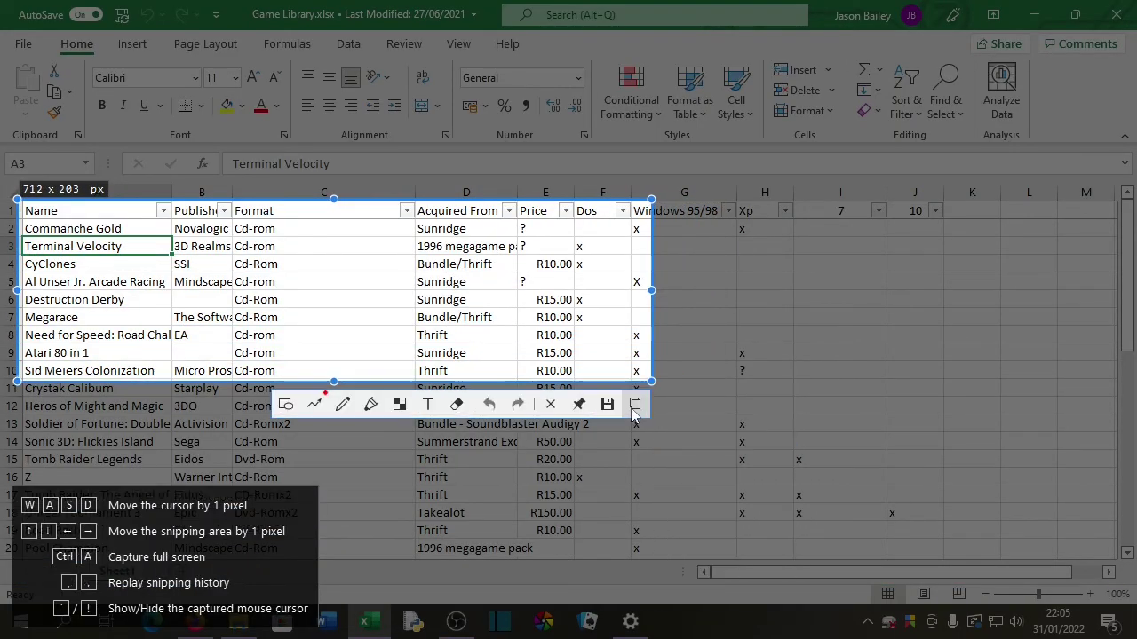
{"action": "left_click", "coordinate": [578, 404]}
{"action": "left_click_drag", "start_coordinate": [552, 299], "coordinate": [1078, 177]}
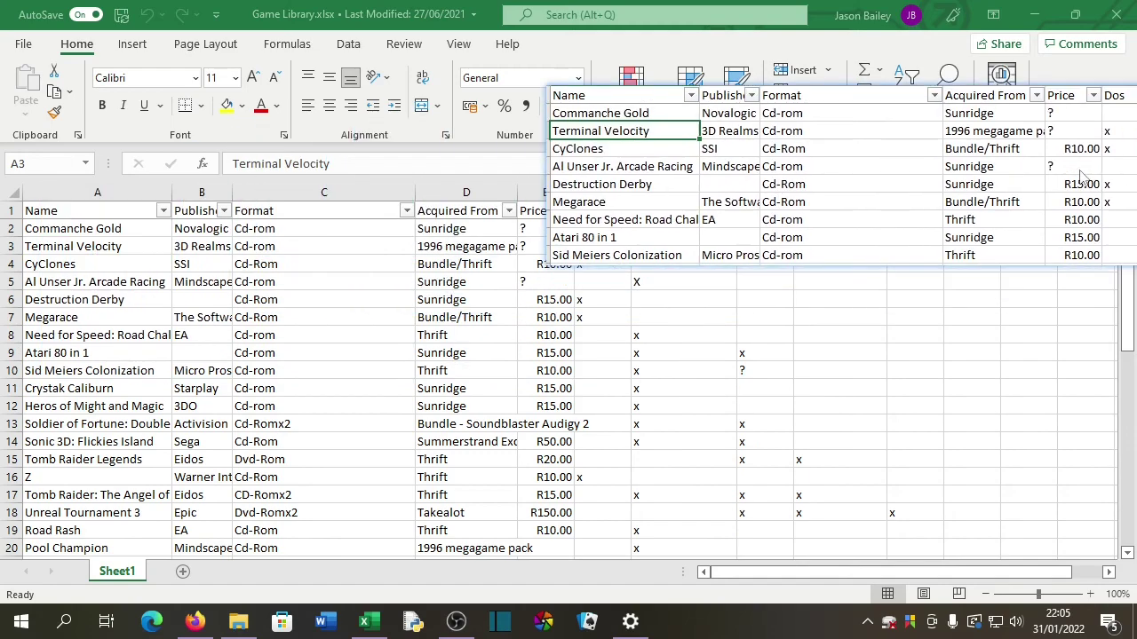
{"action": "left_click", "coordinate": [1036, 16]}
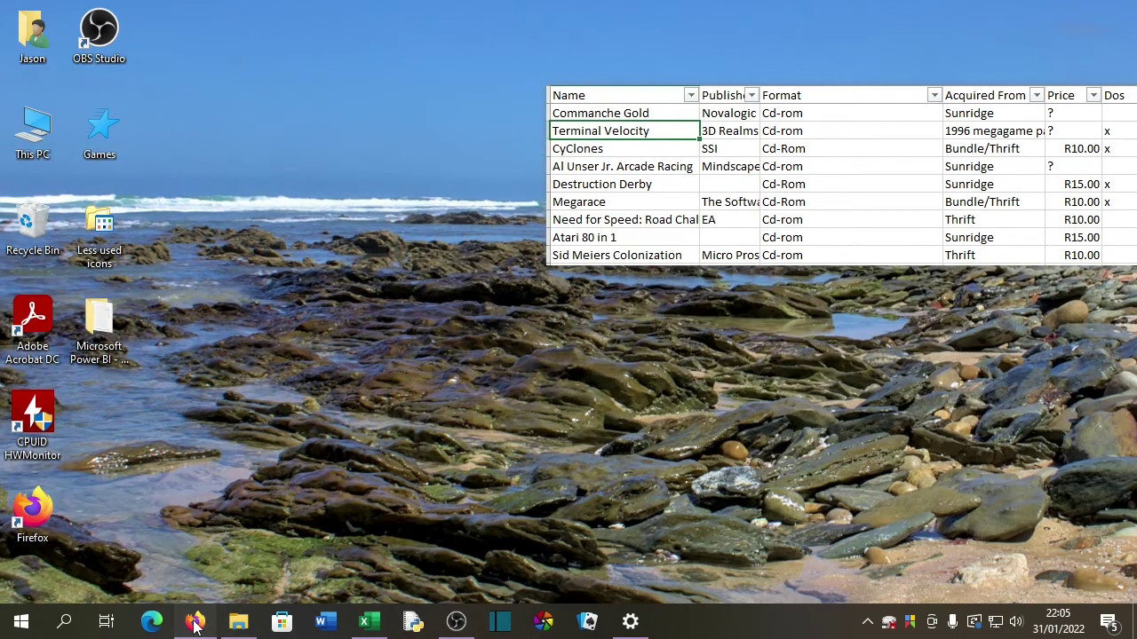